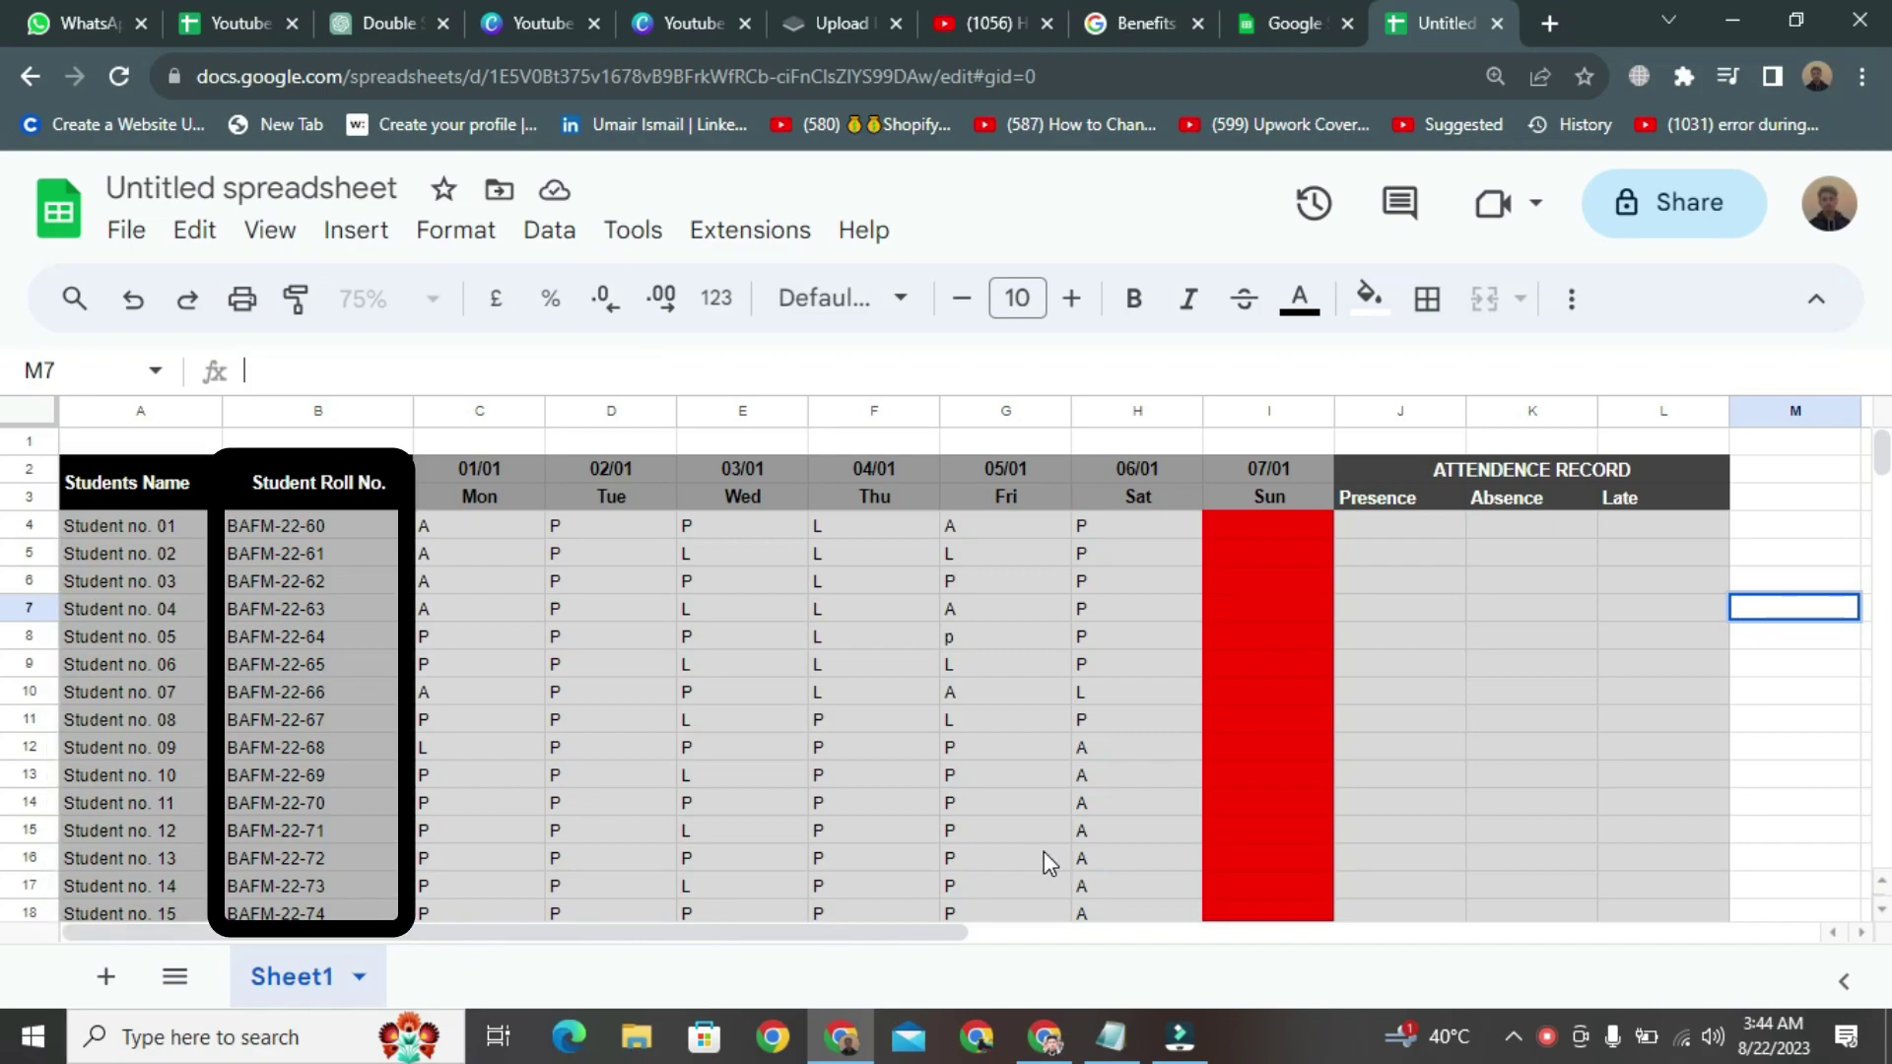
Enter =COUNTIF(C4:H4,"P") in J4 so the first student's Presence total shows 3.
key("Return")
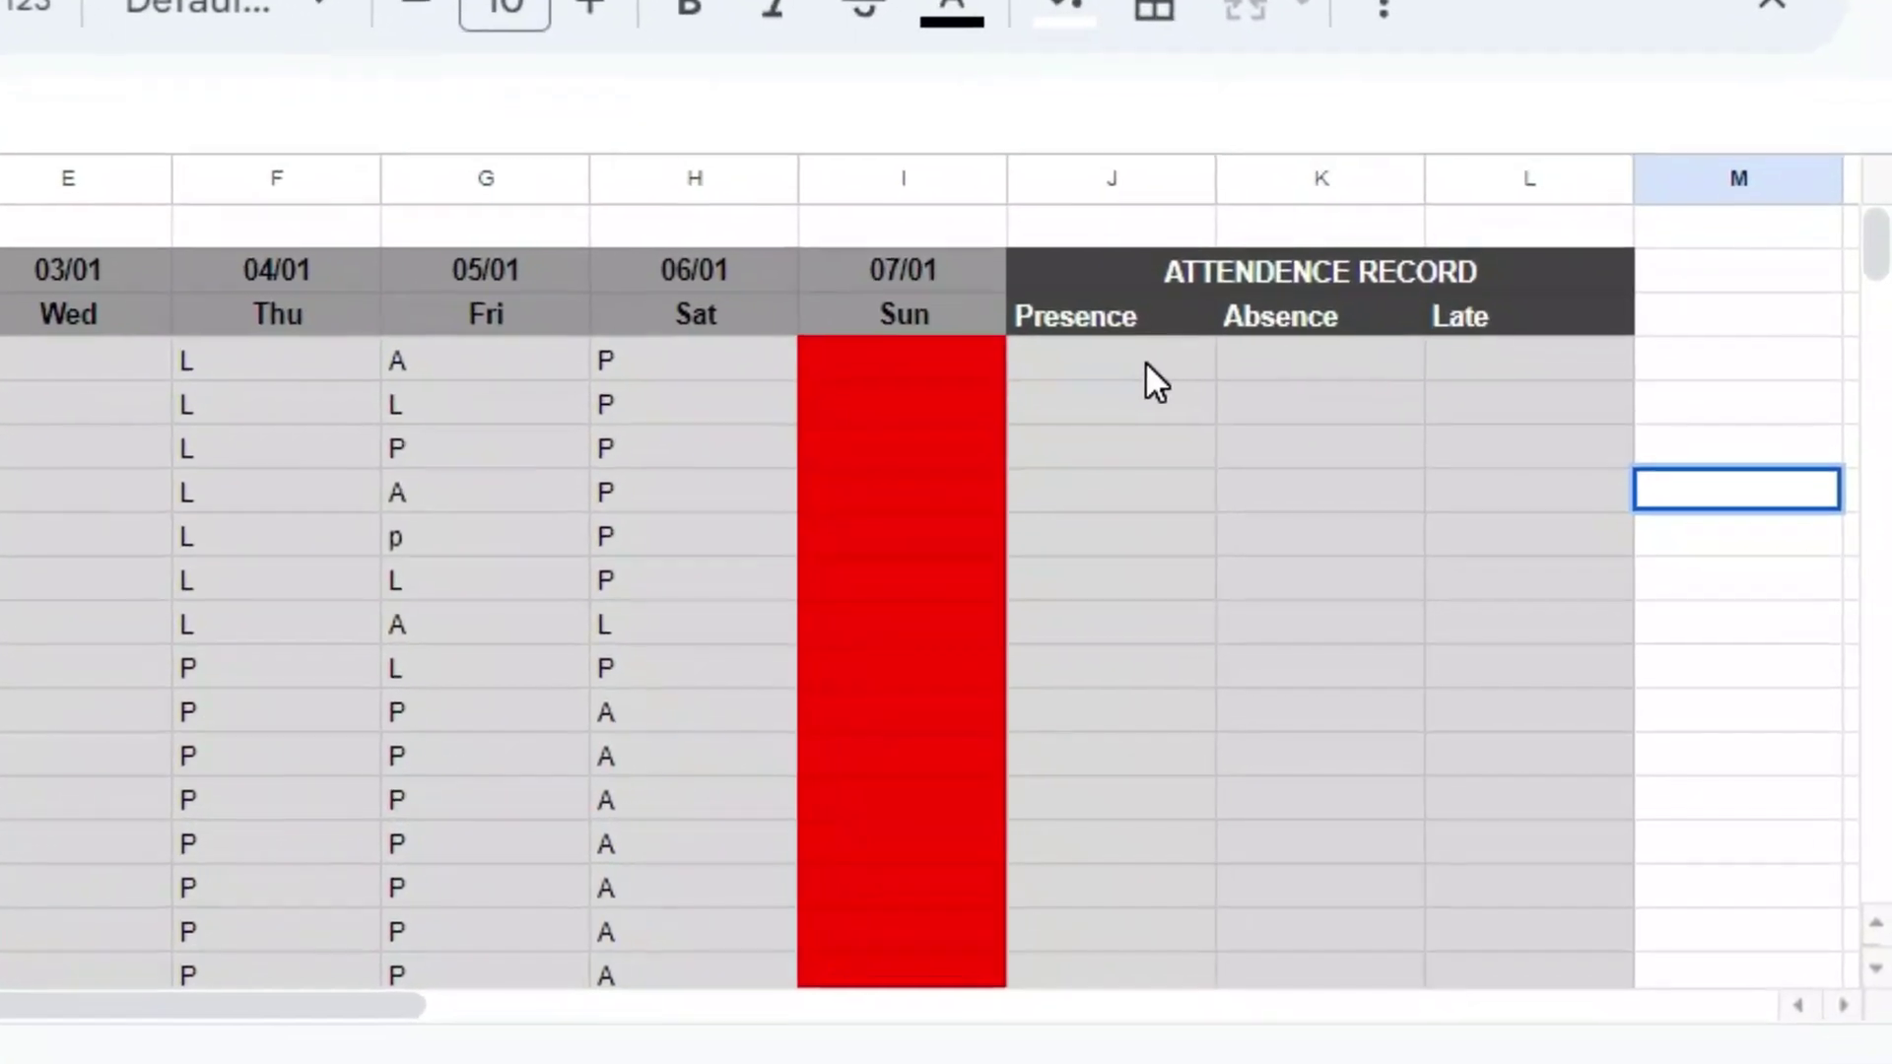
double_click(1370, 495)
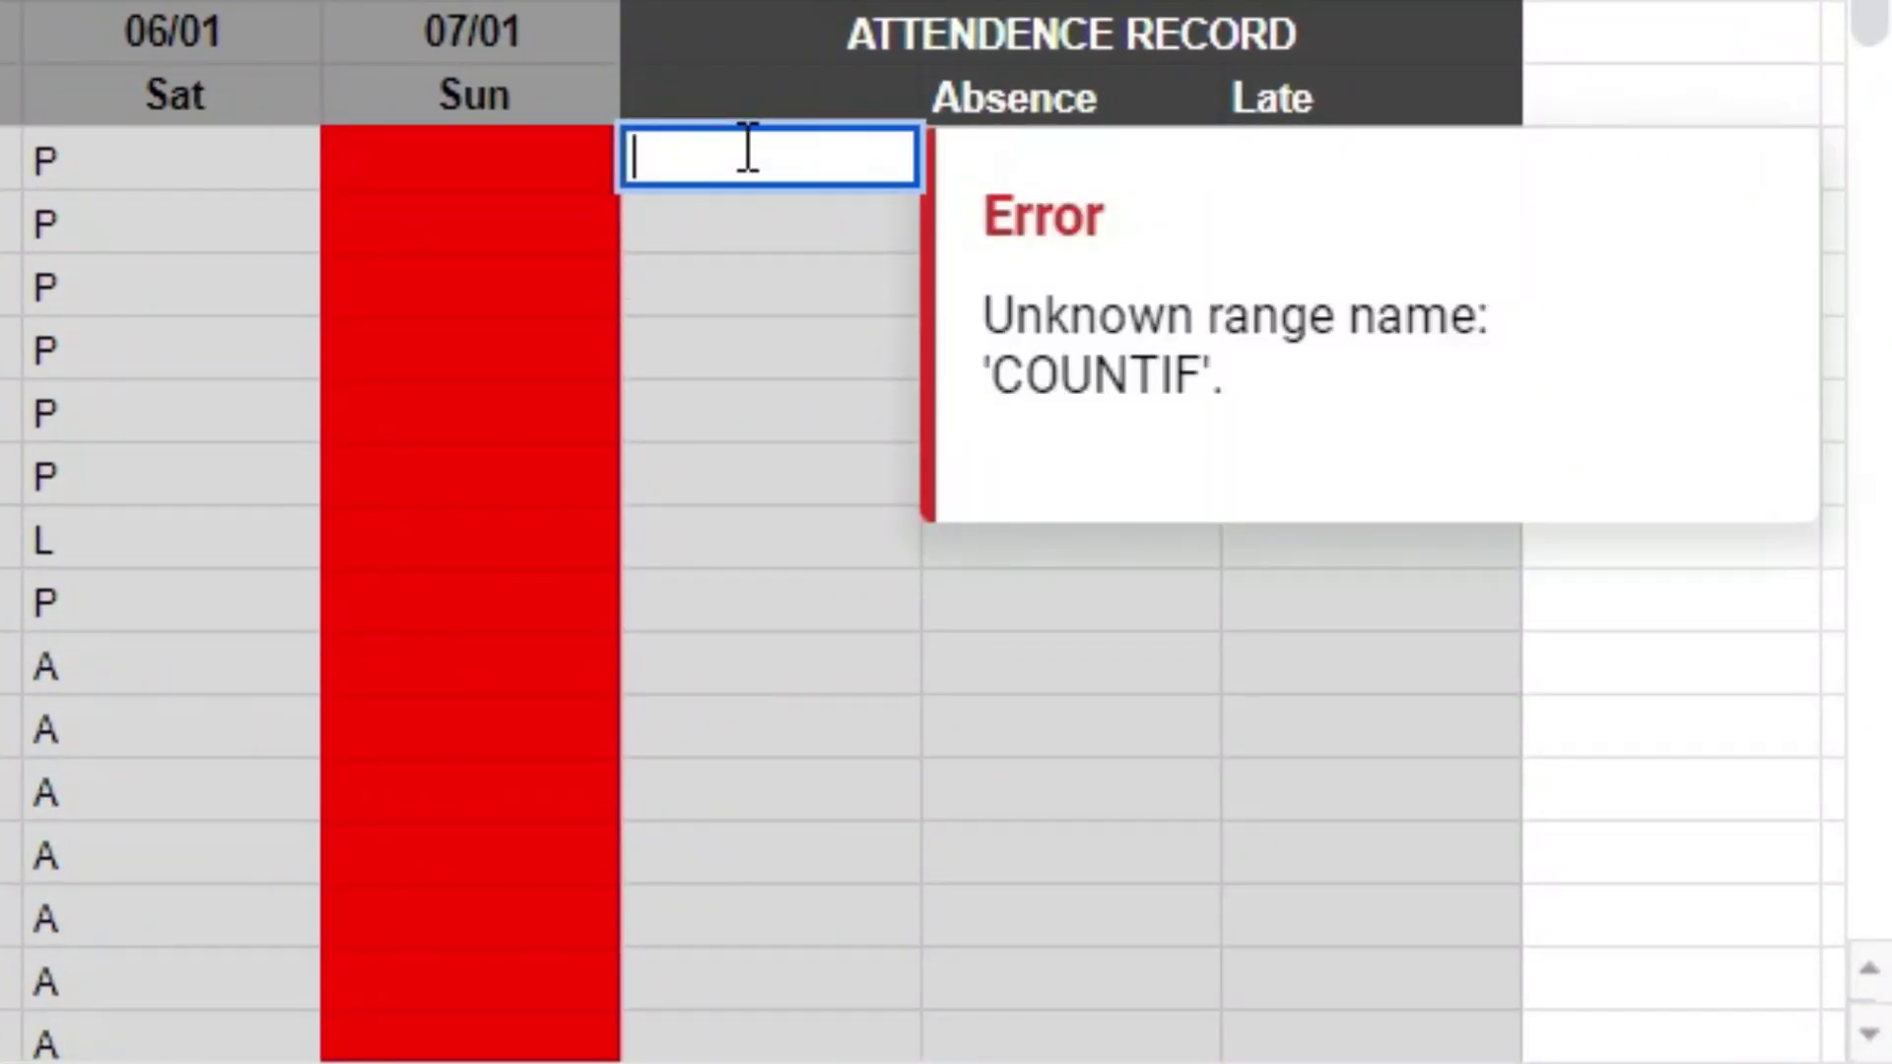
type("=COUNTIF")
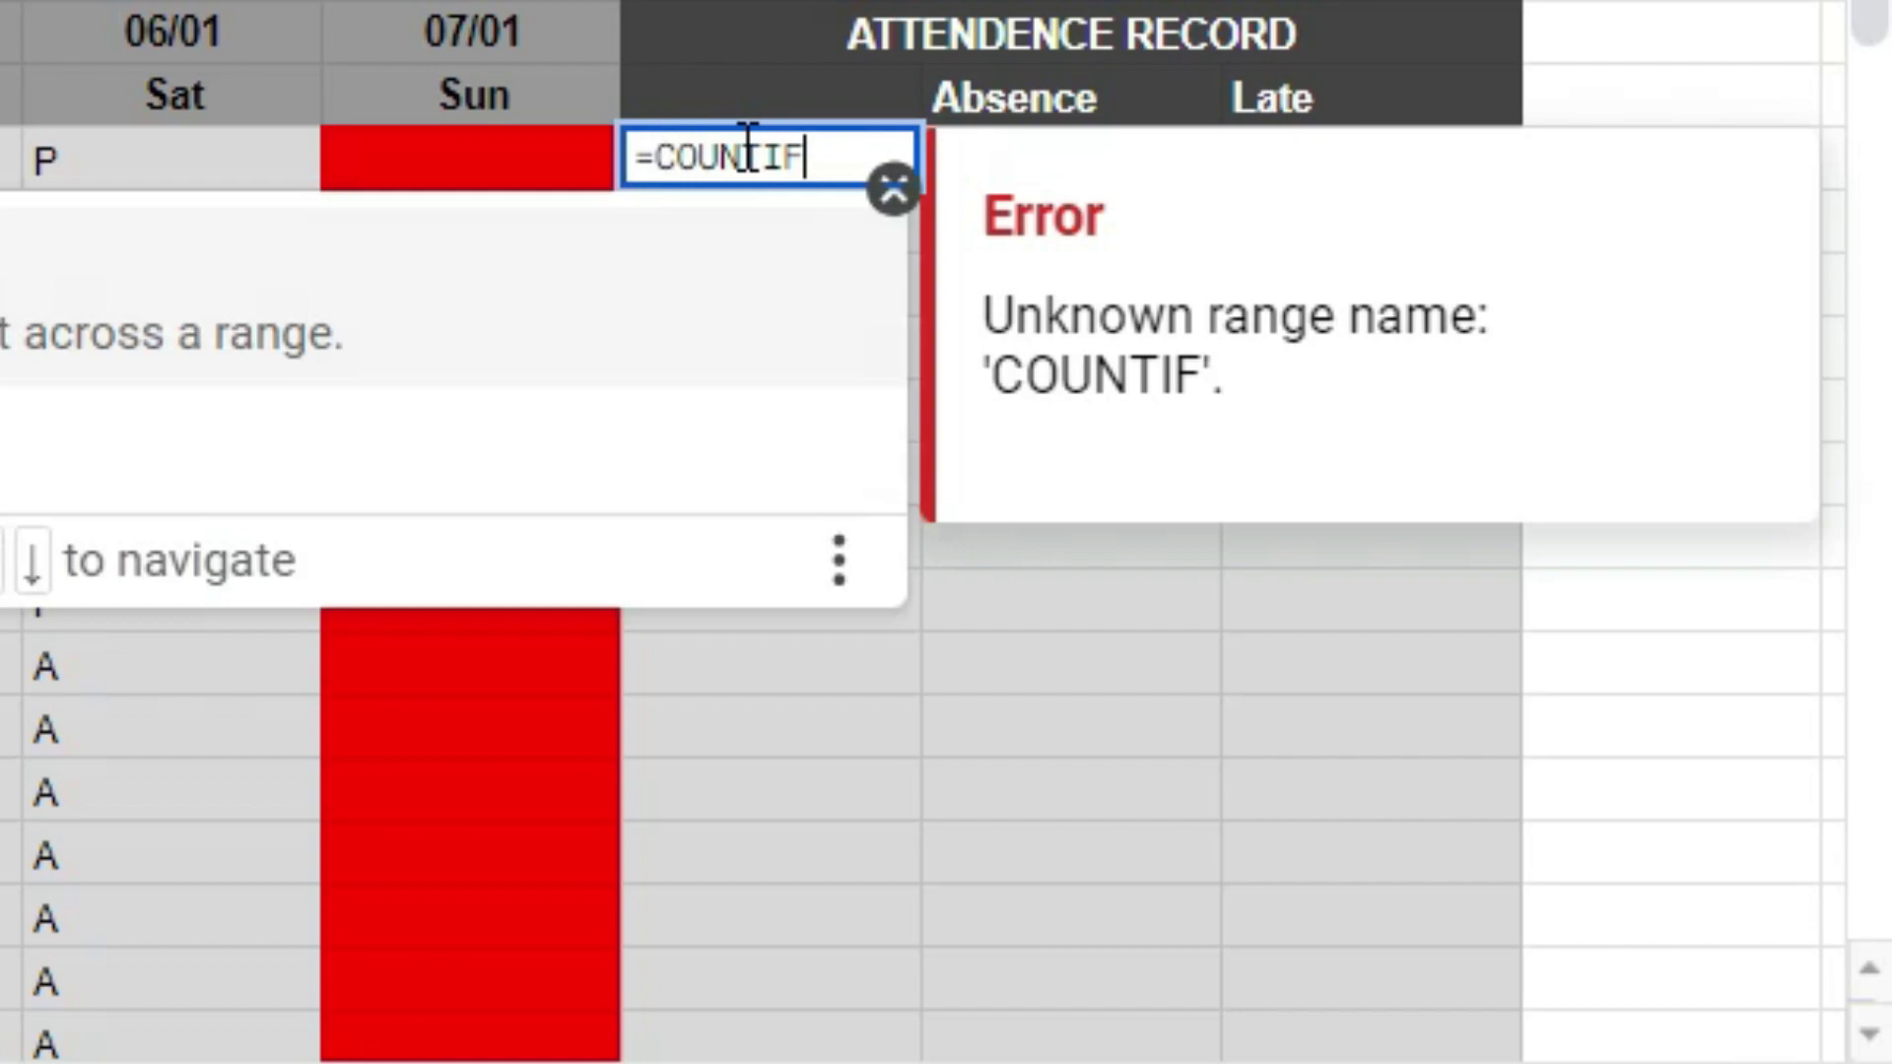
type("(")
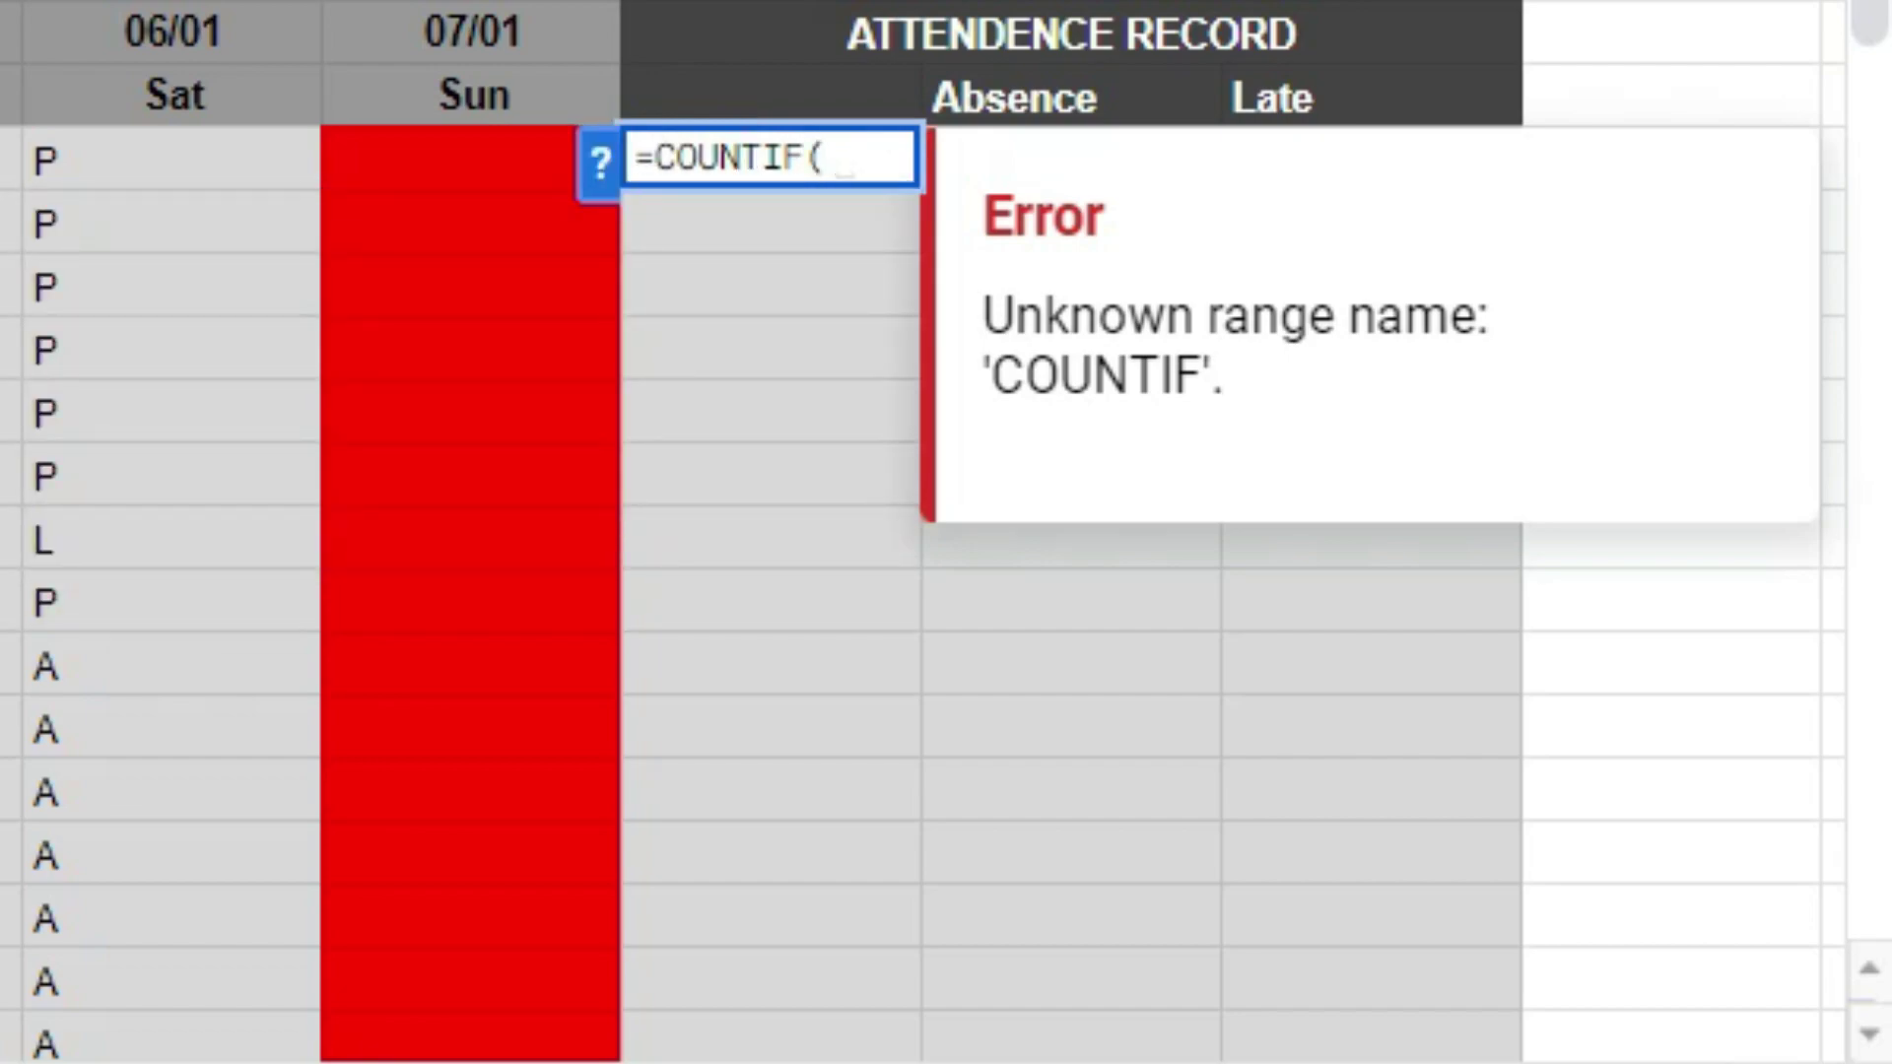
left_click_drag(0, 161, 0, 166)
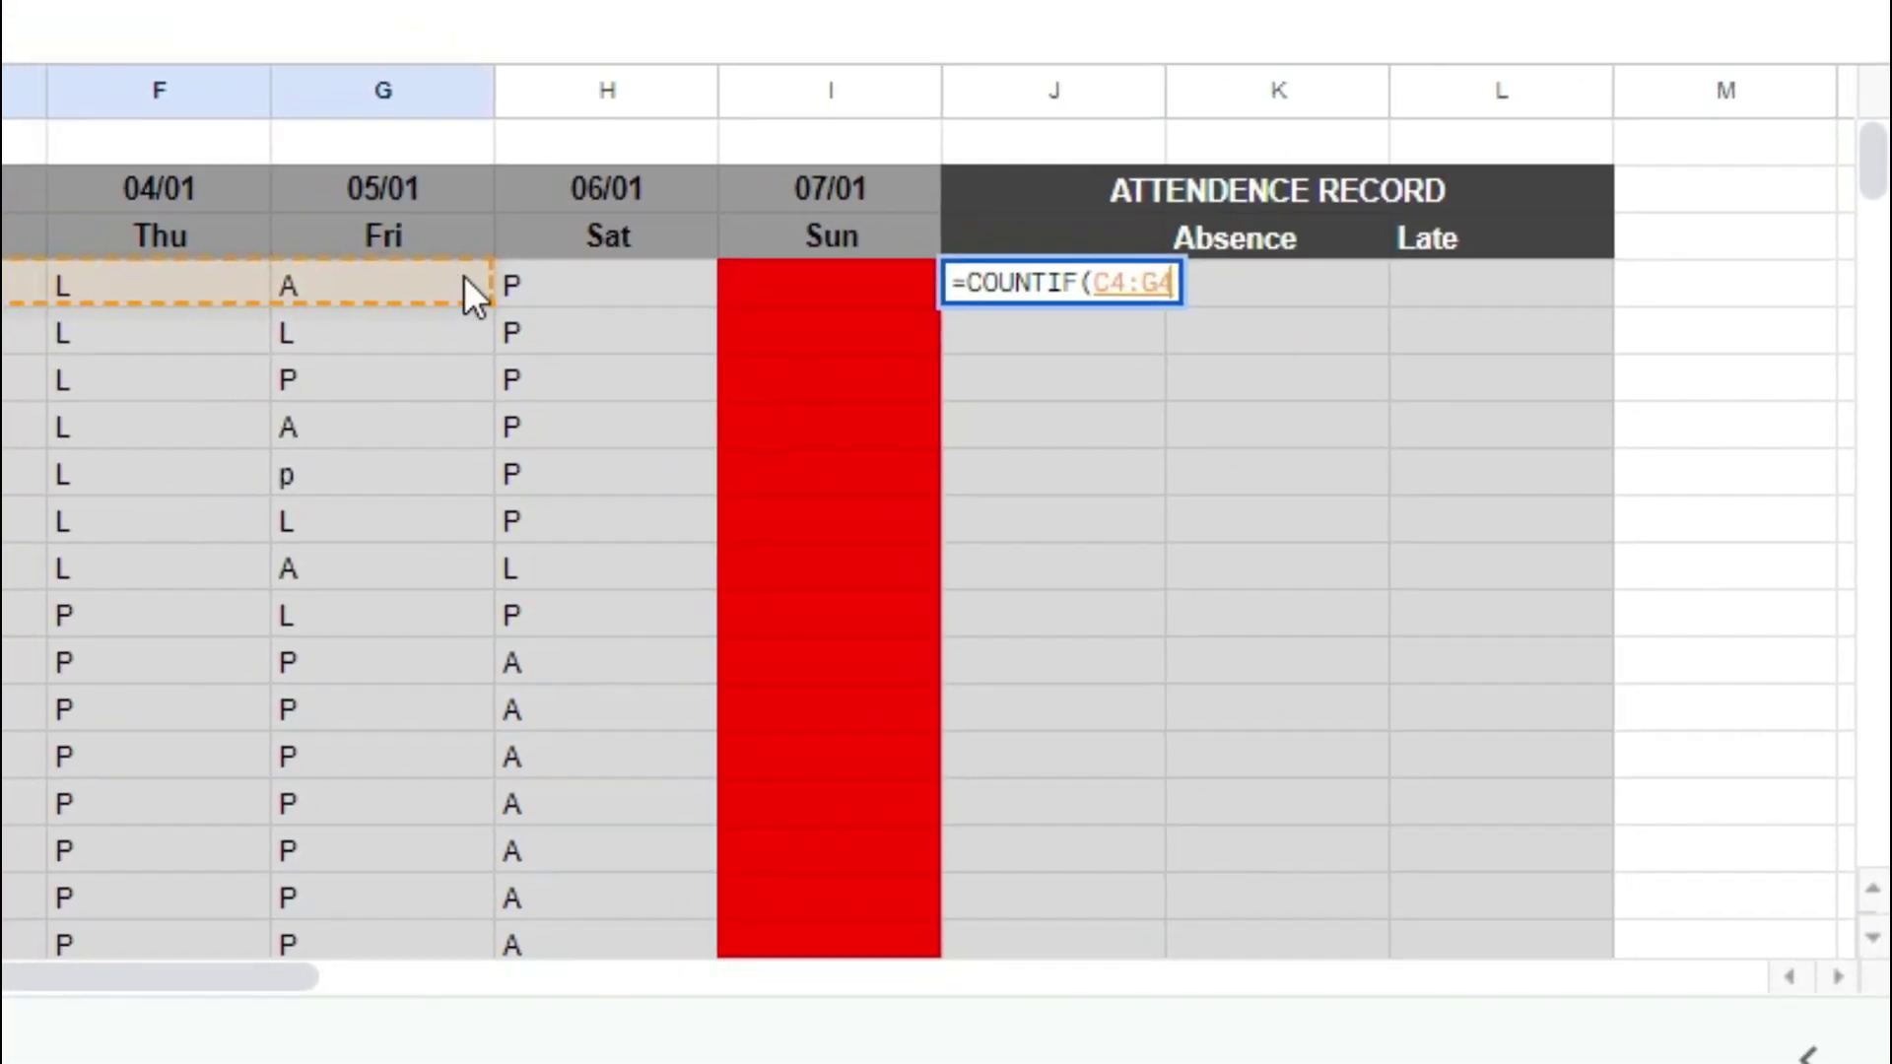
left_click_drag(464, 283, 596, 284)
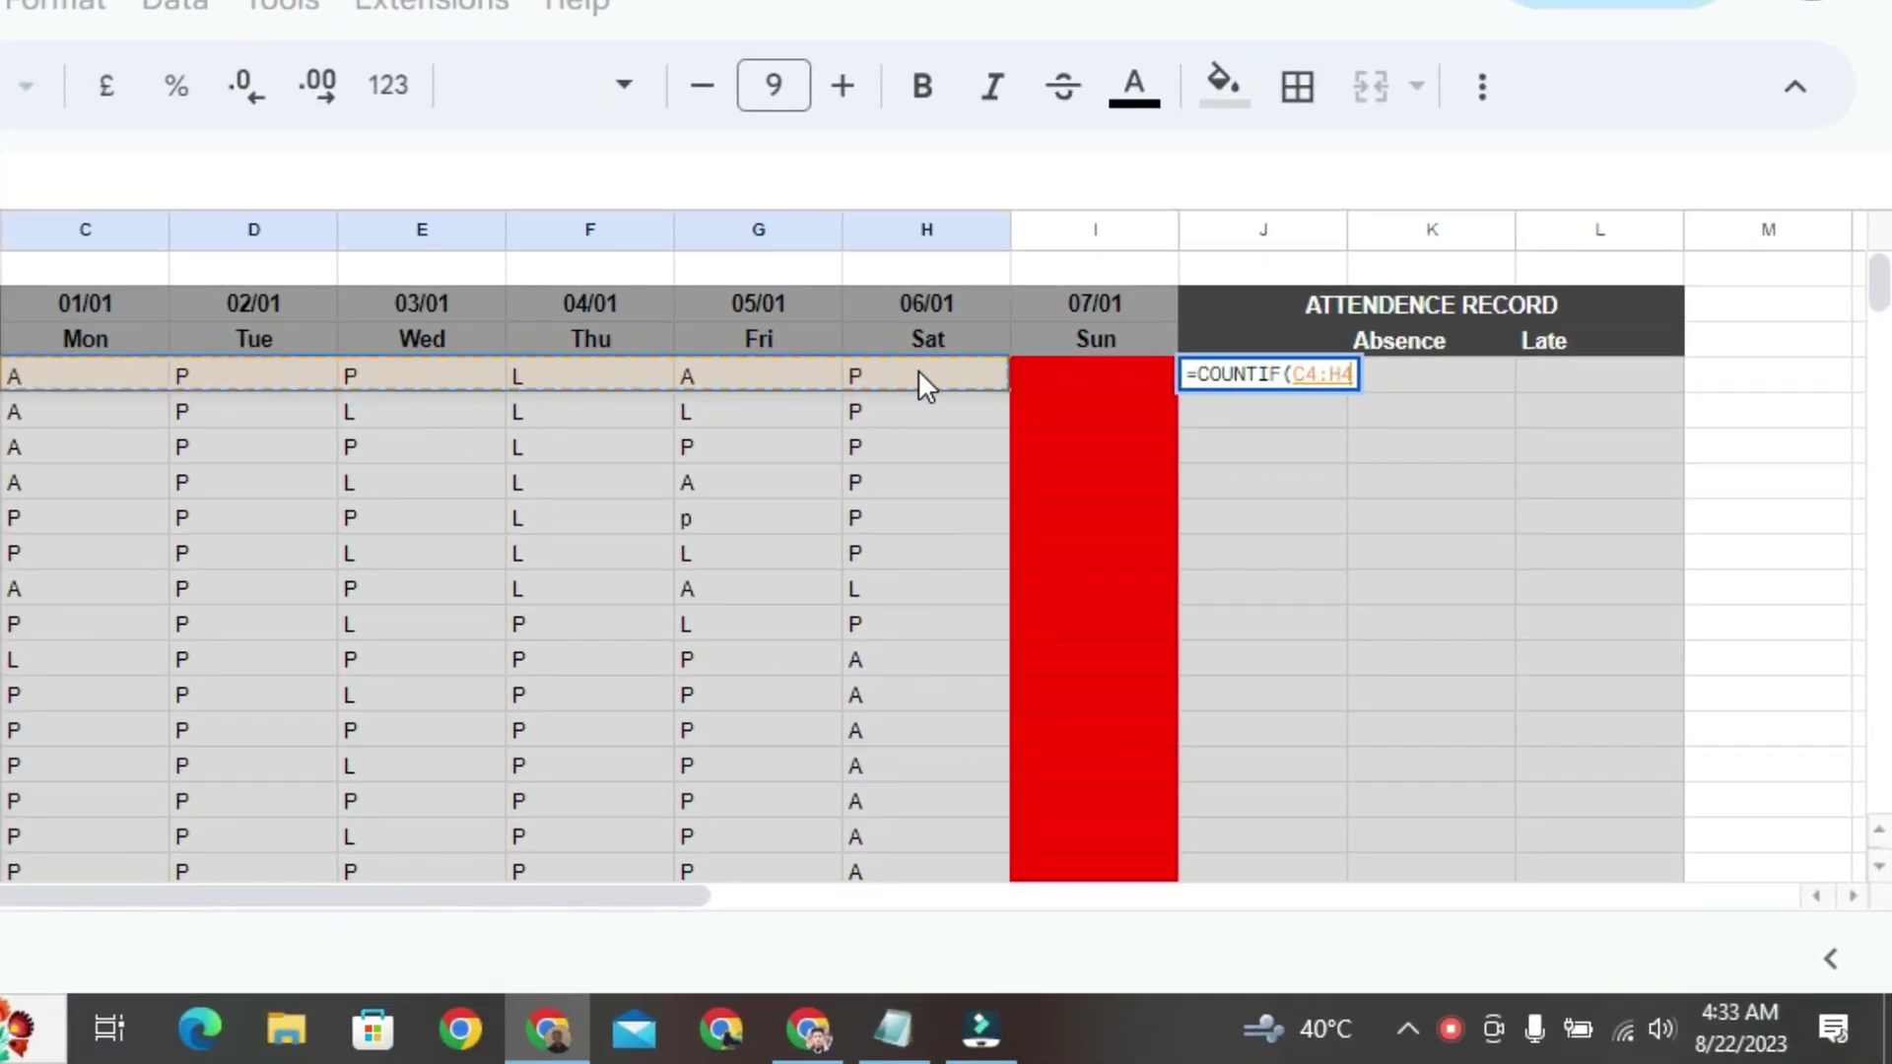
type(",")
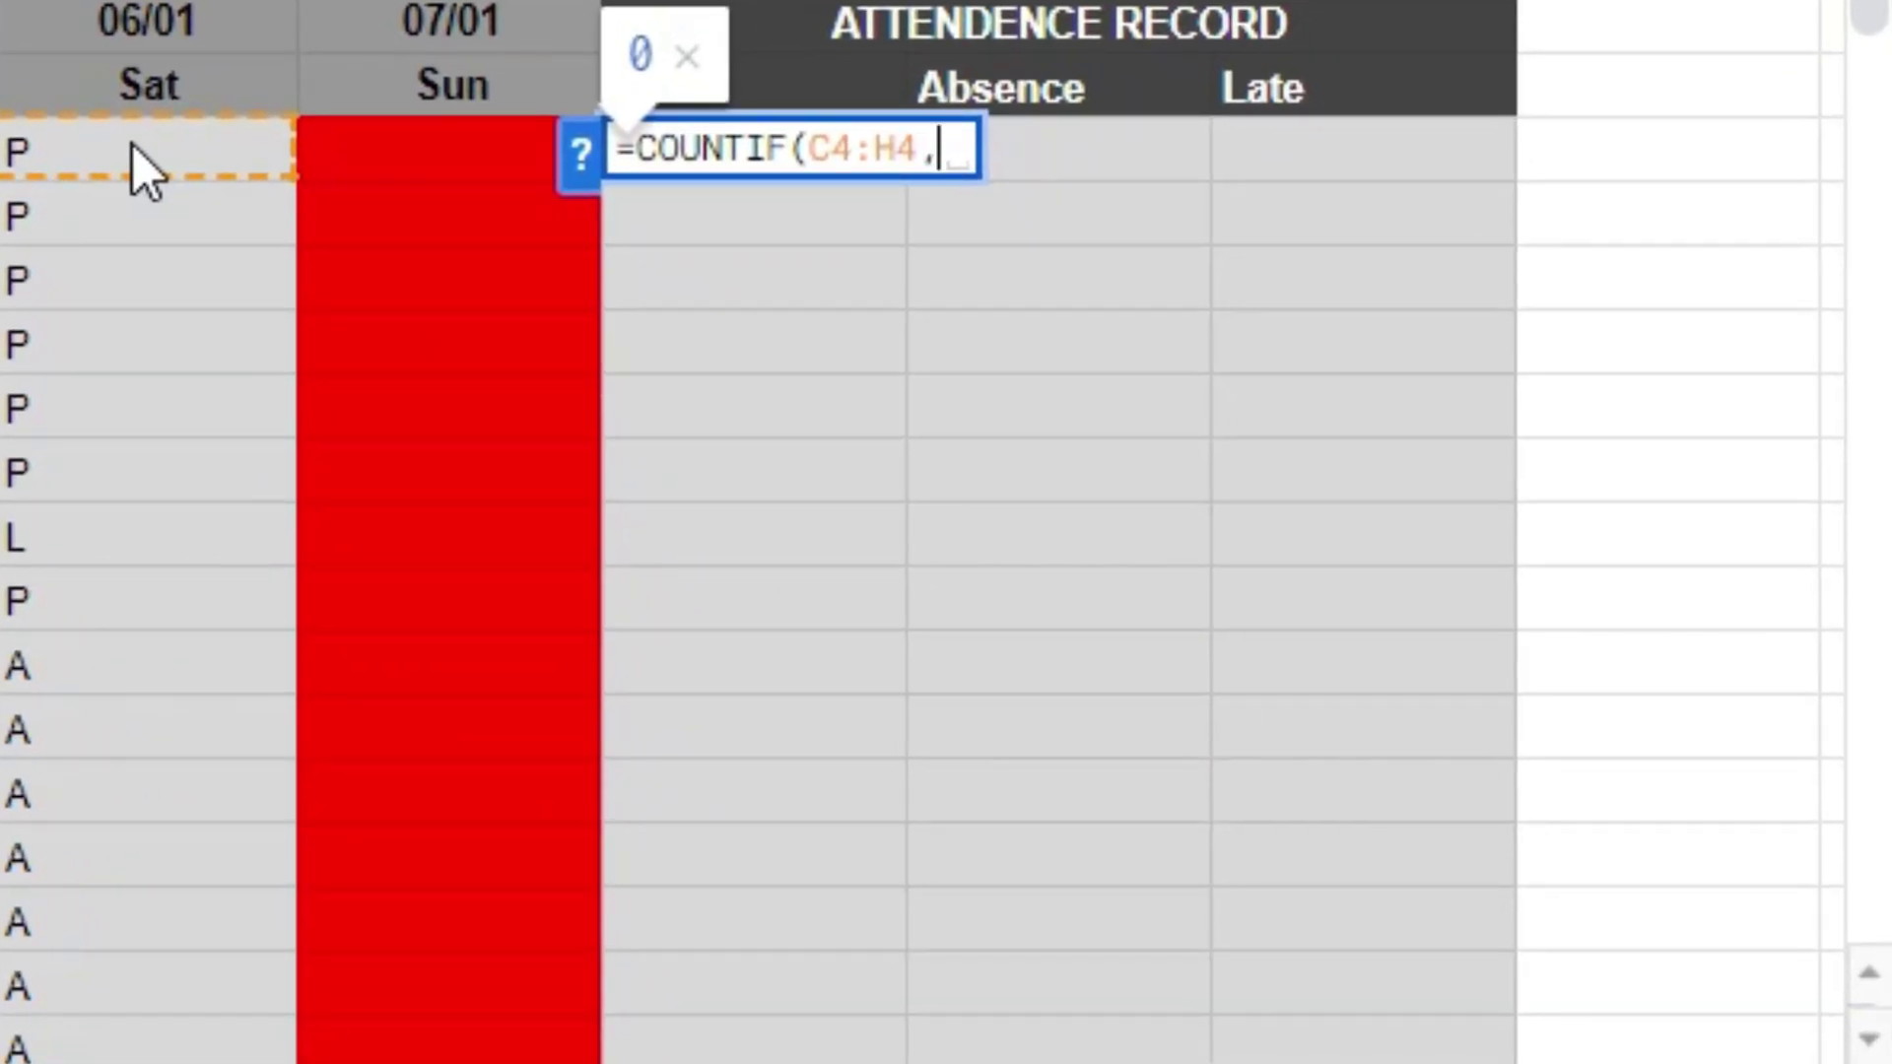
type("\"P\"")
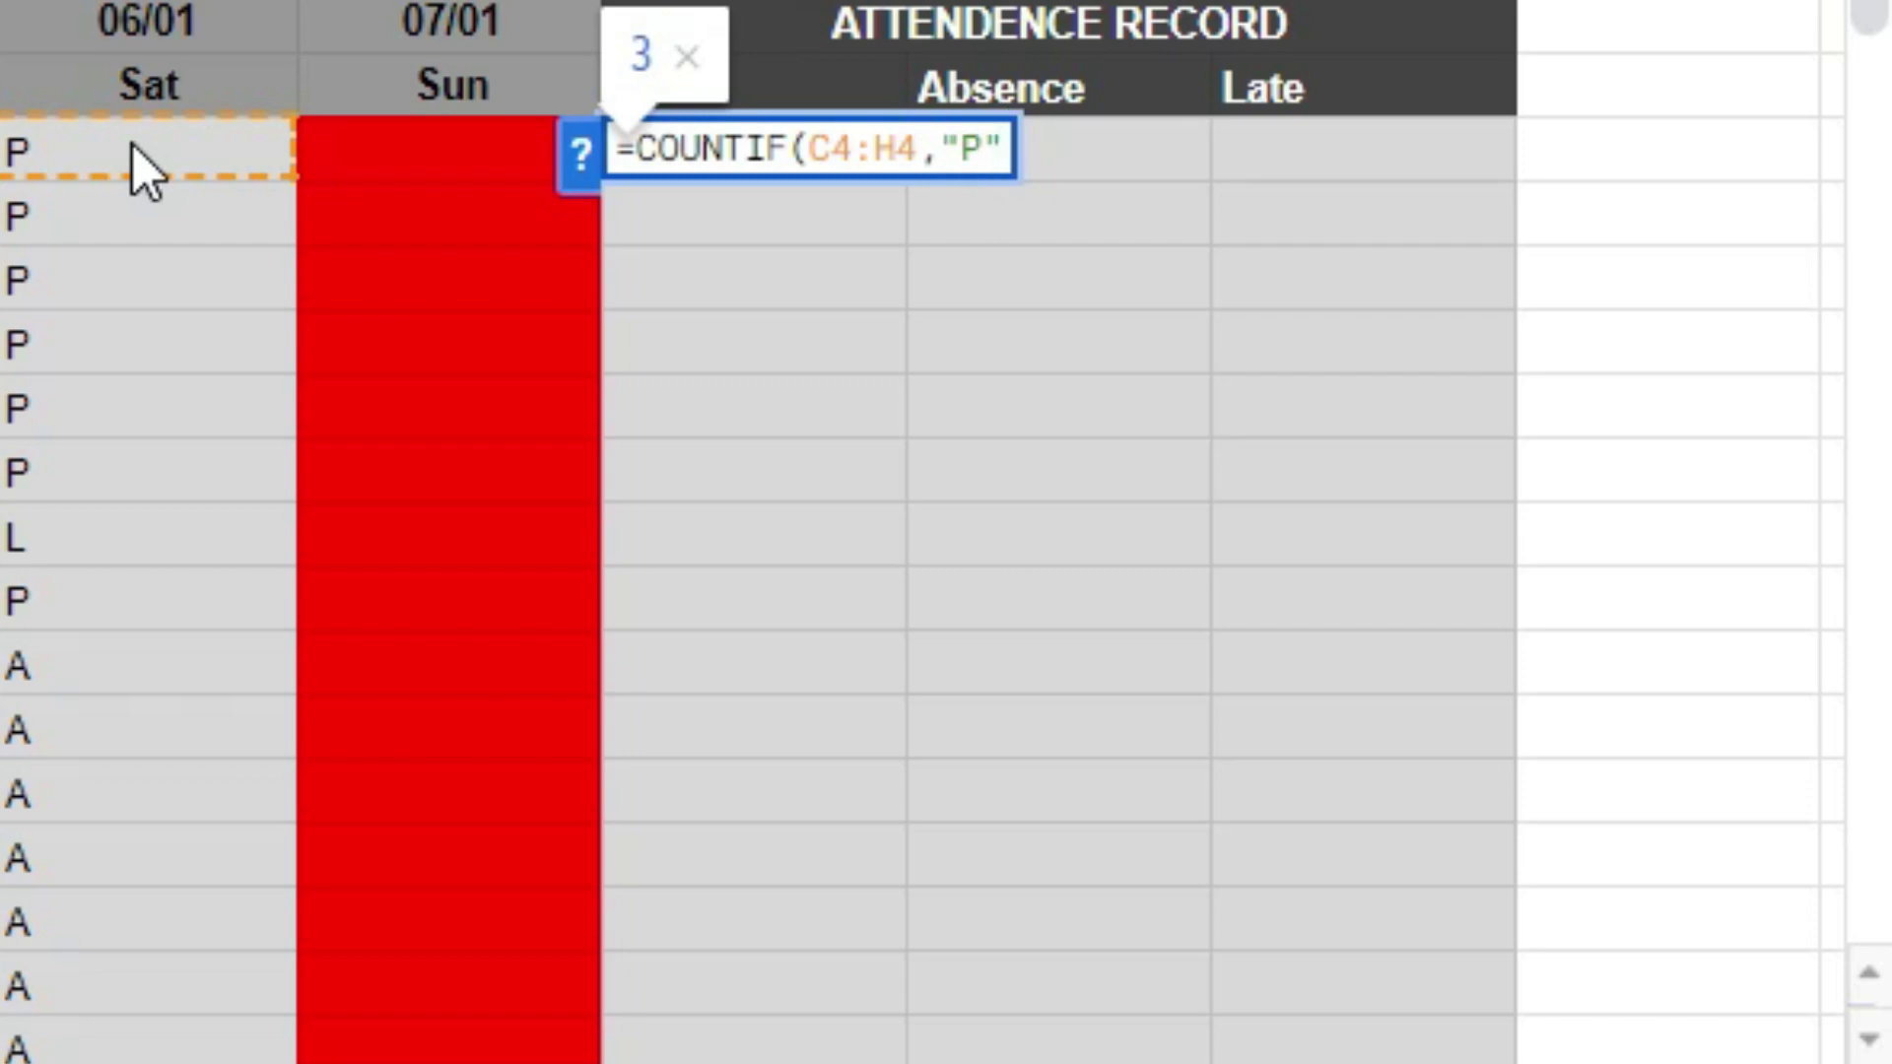
type(")")
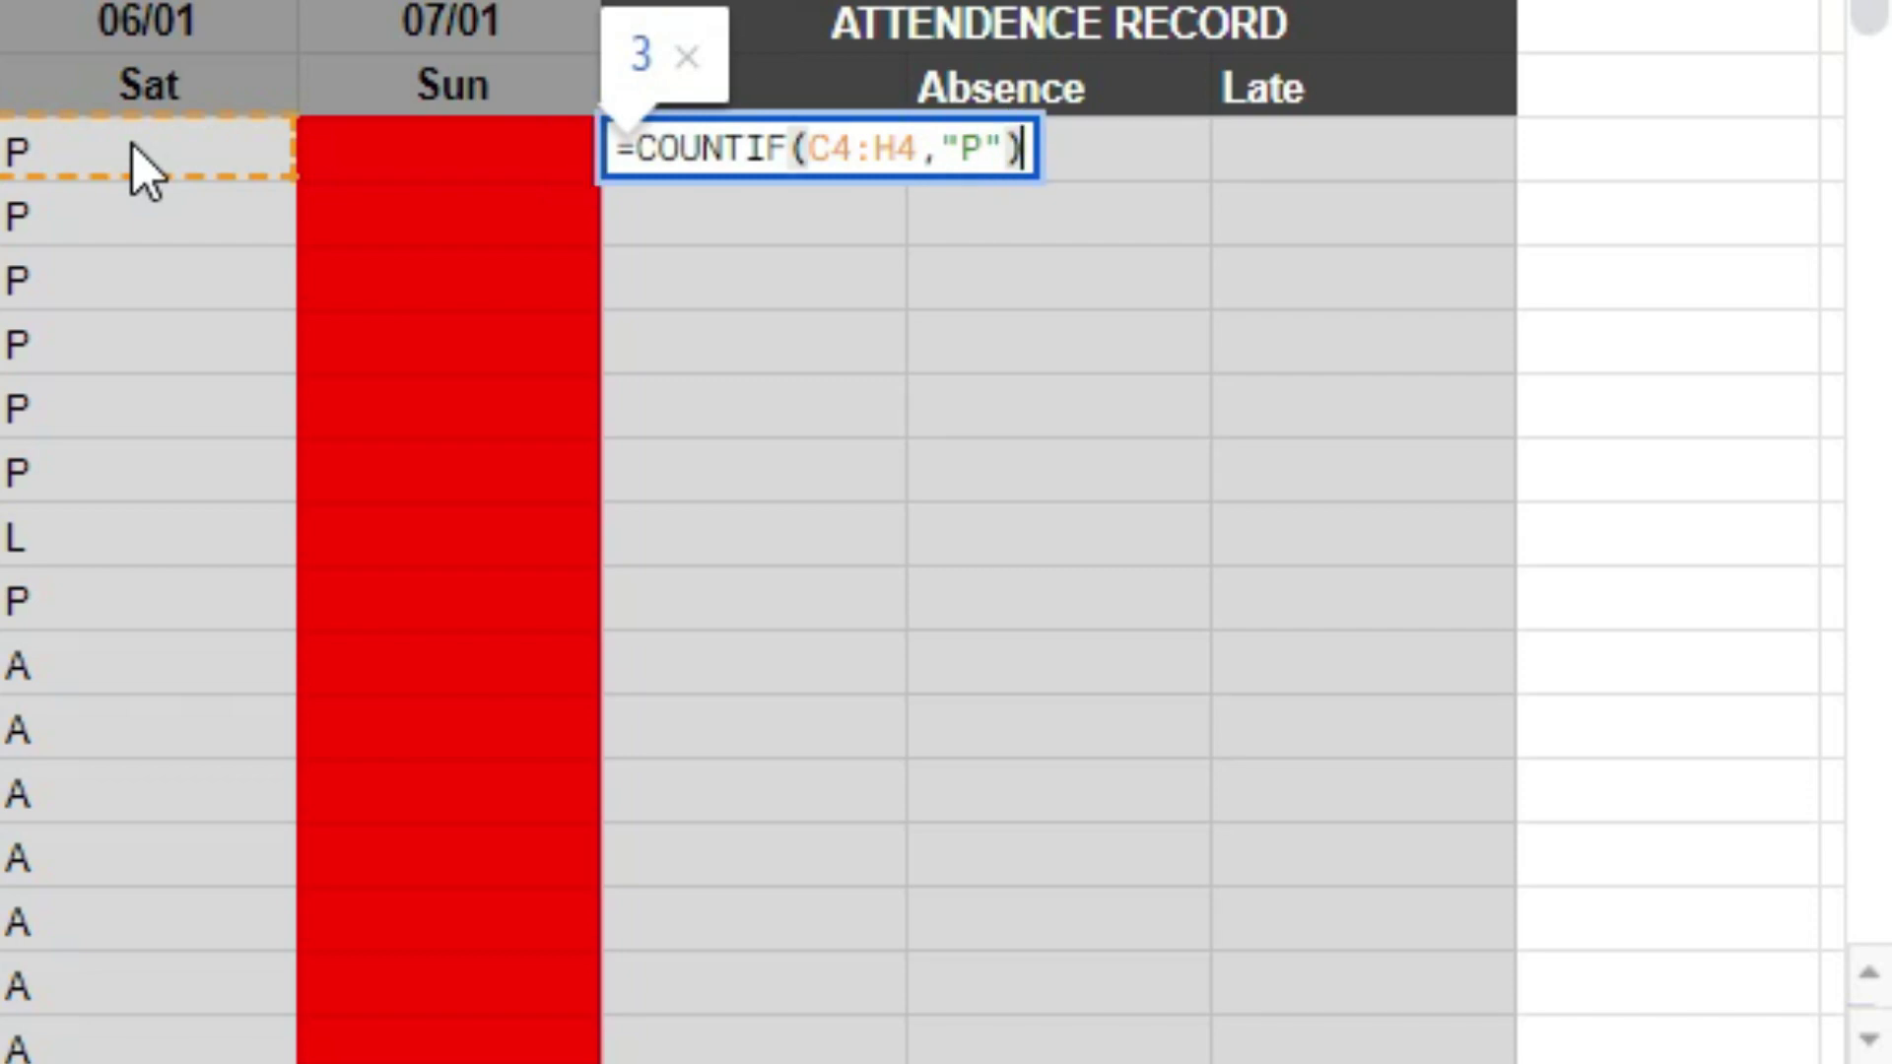
key("Return")
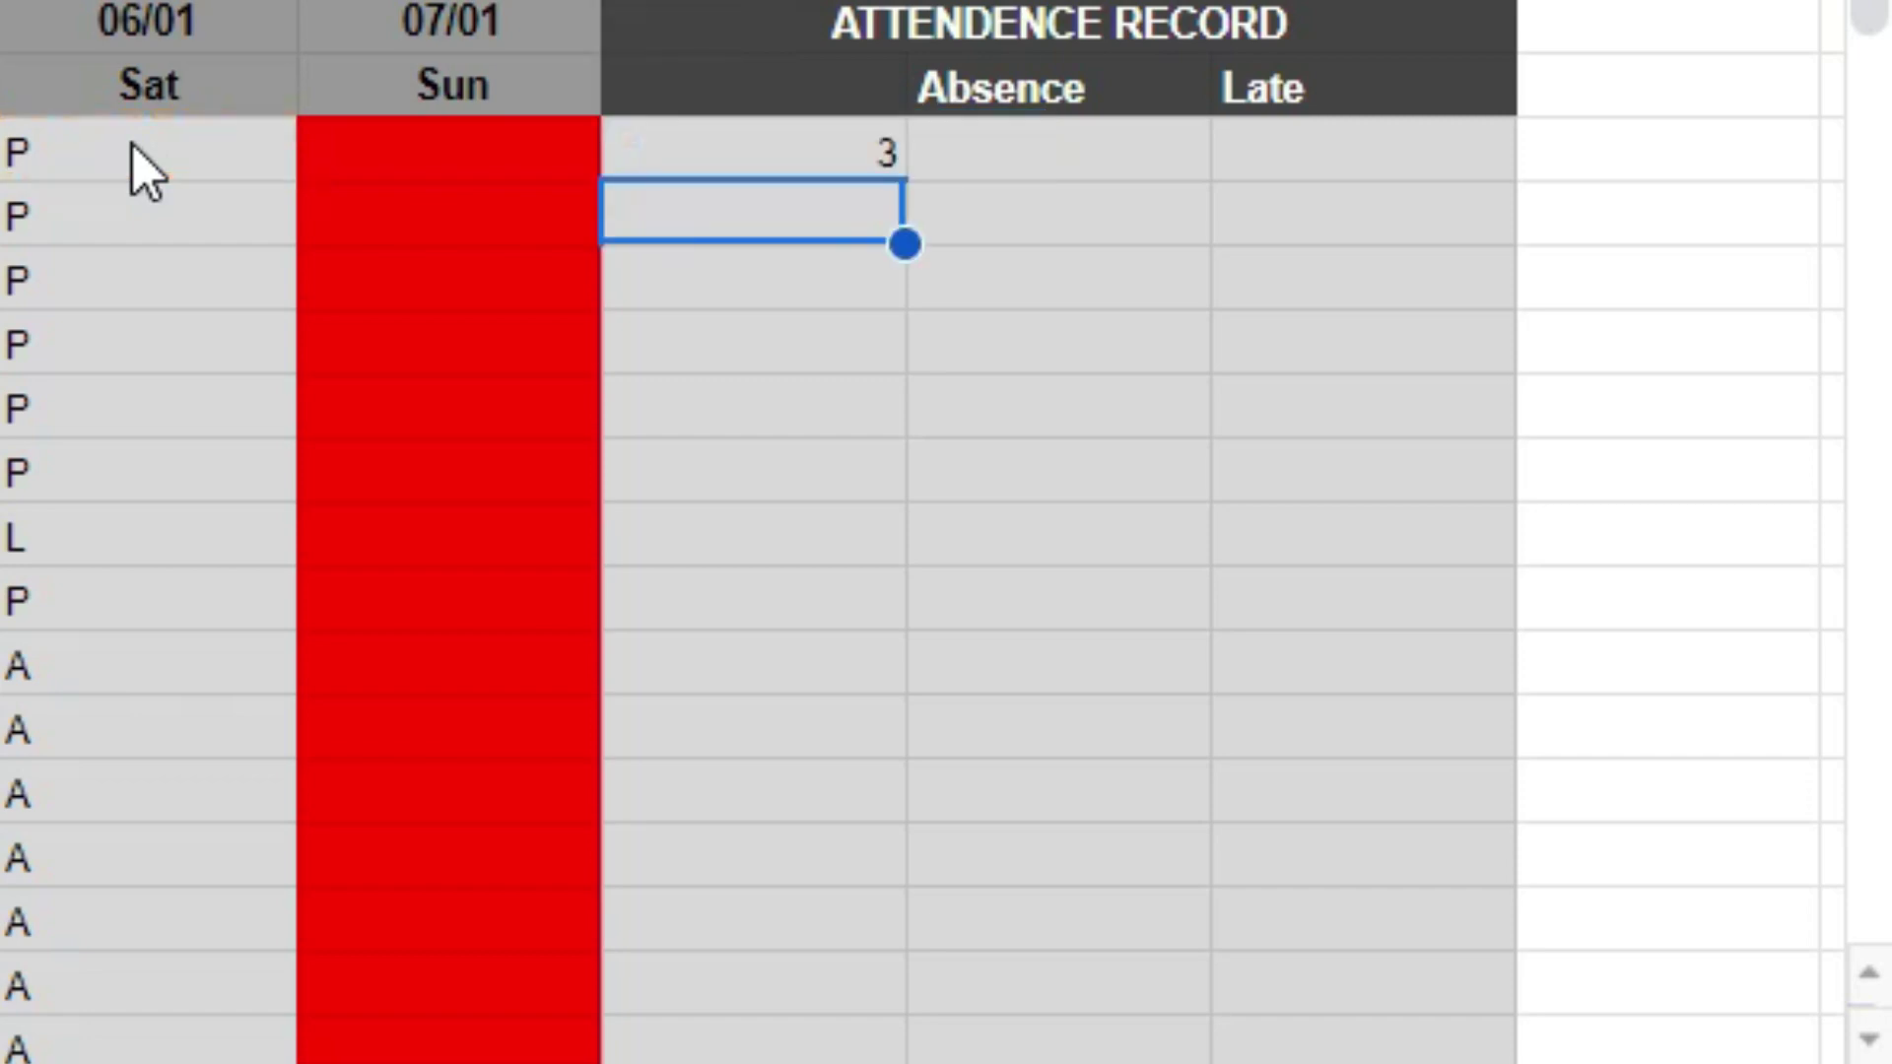
Fill the J4 Presence formula down every student row, giving counts like 3, 2, 4, 2, 5.
left_click(808, 141)
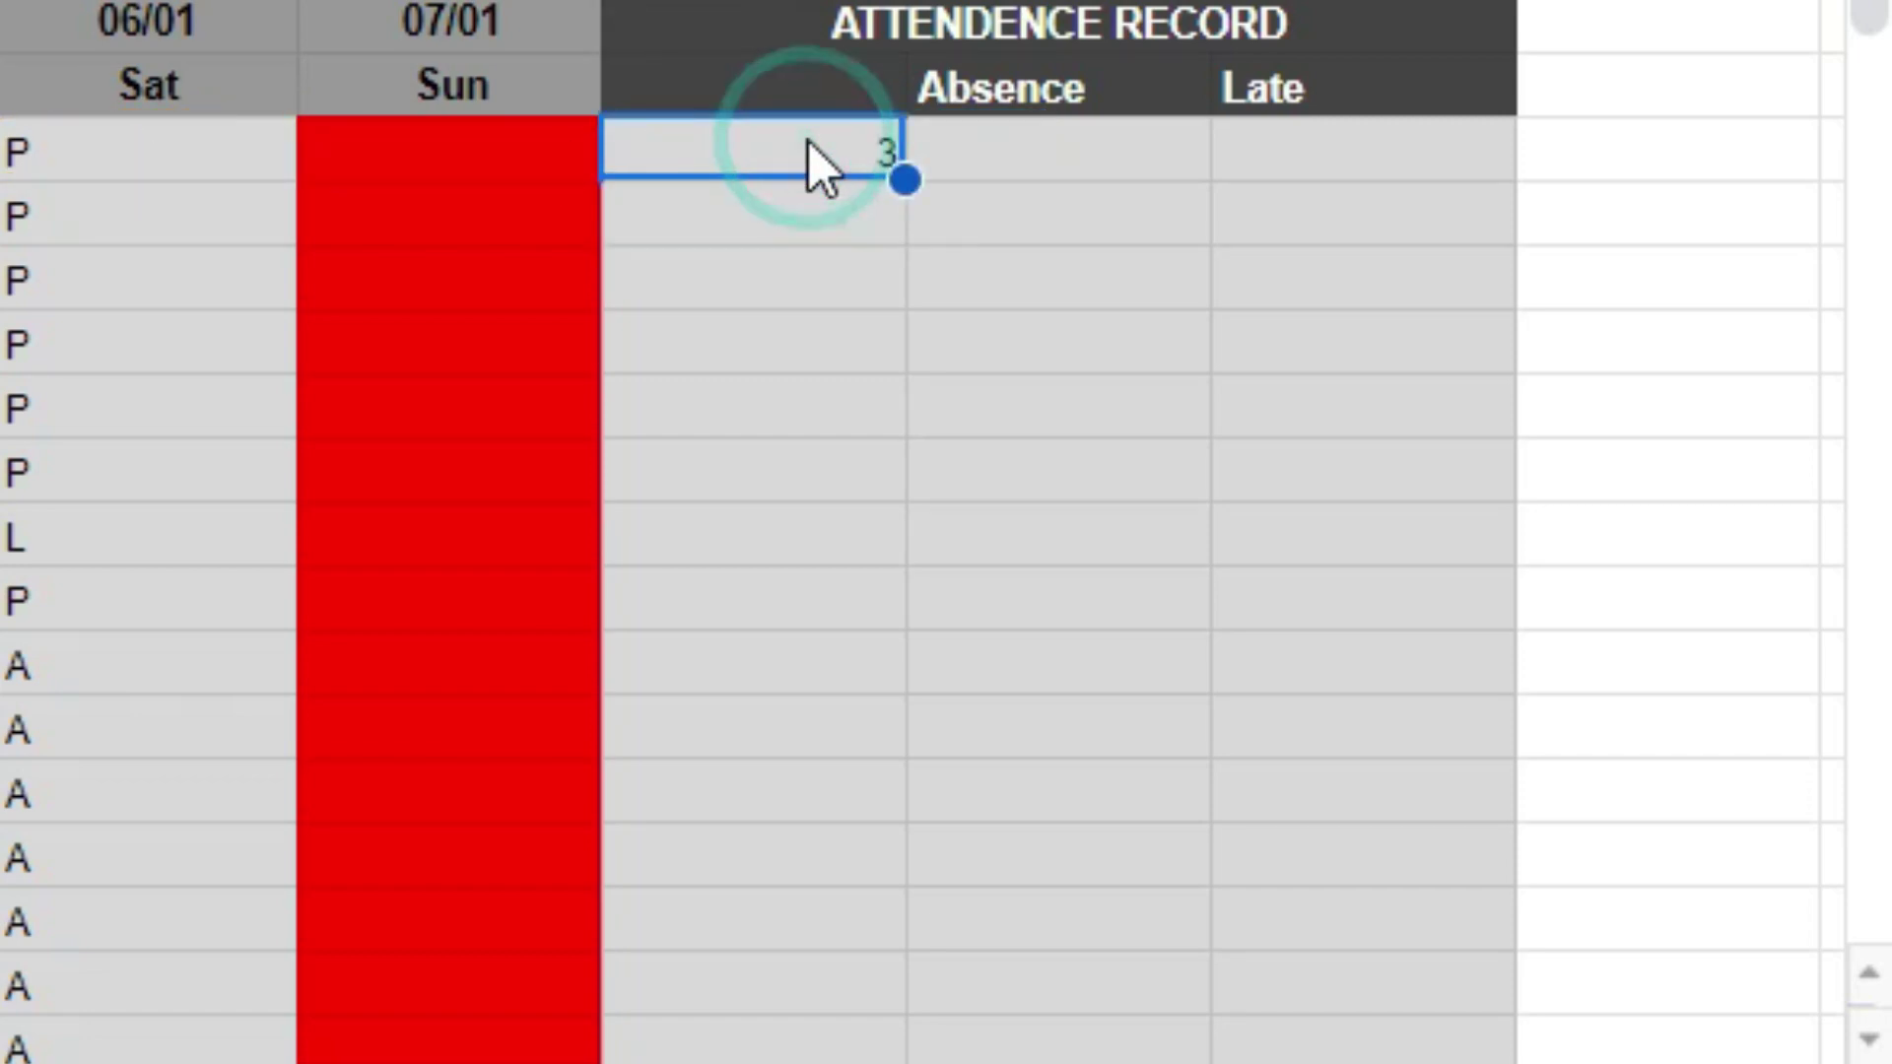
left_click(905, 178)
left_click_drag(905, 177, 913, 1055)
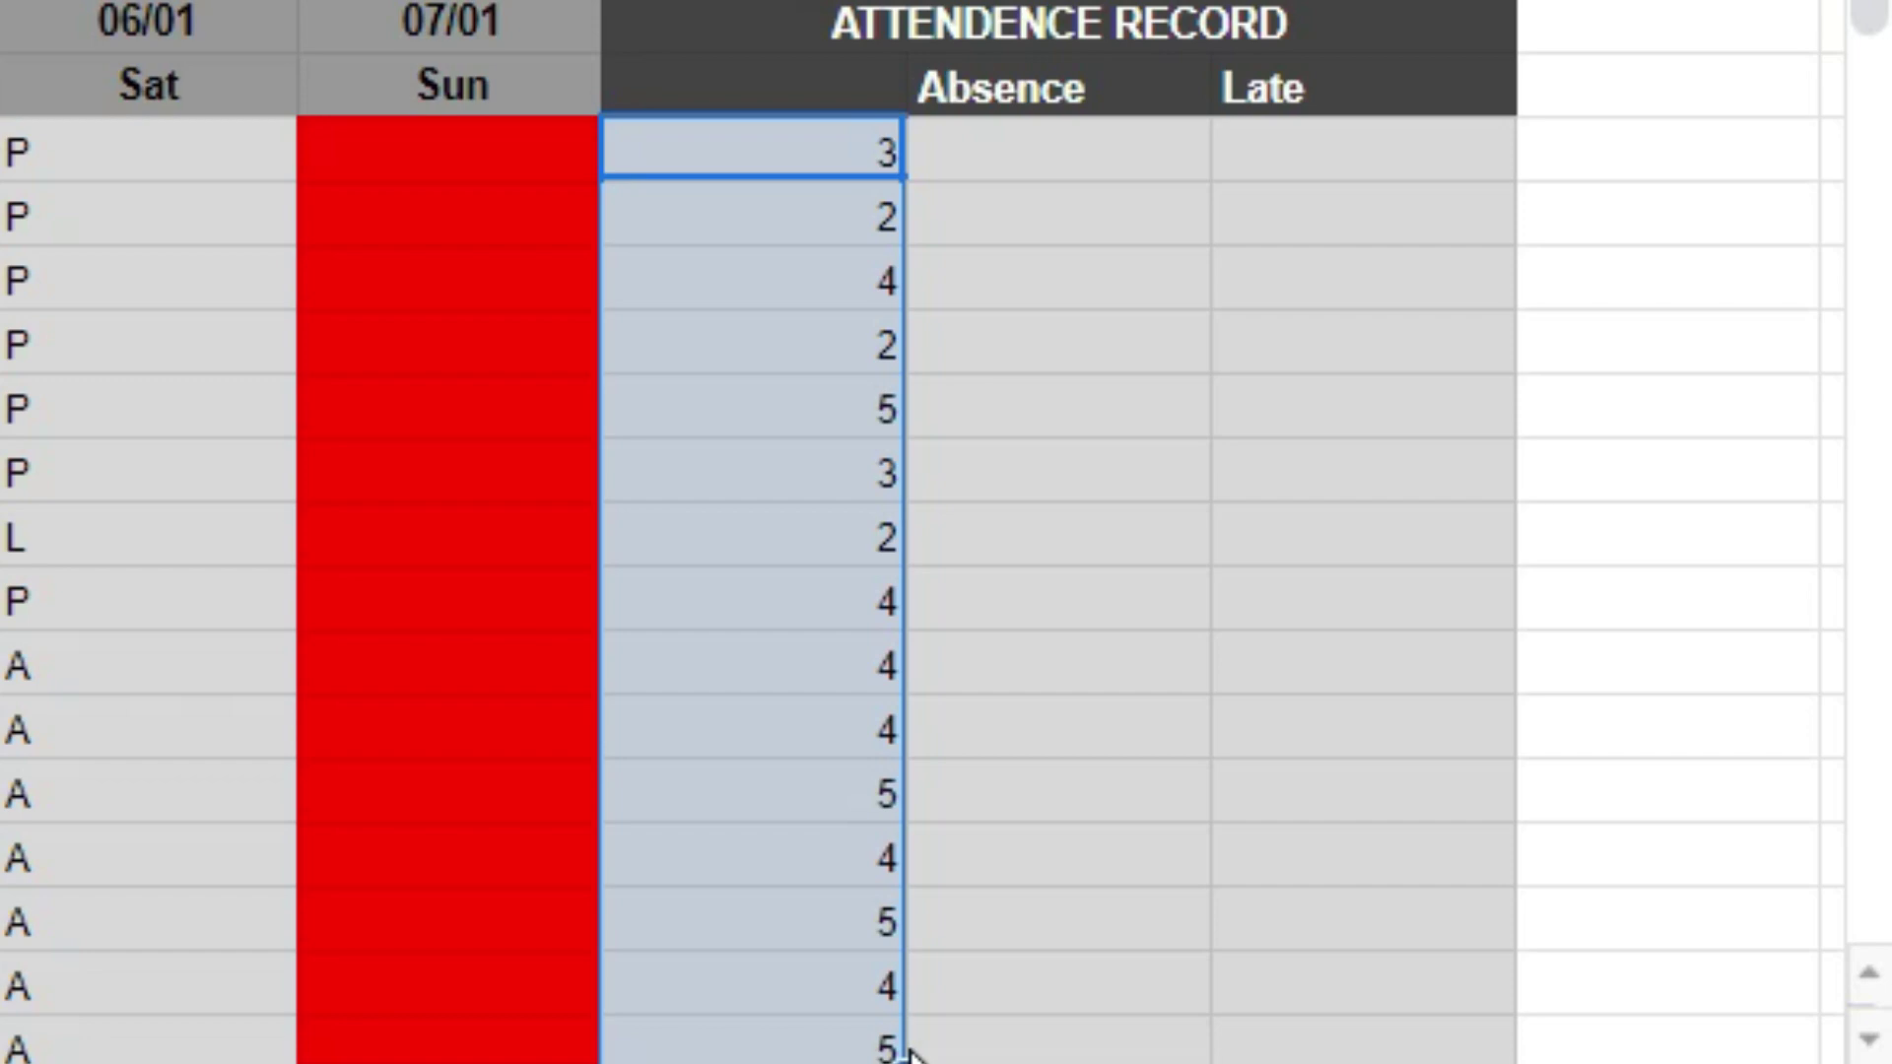
left_click(1096, 148)
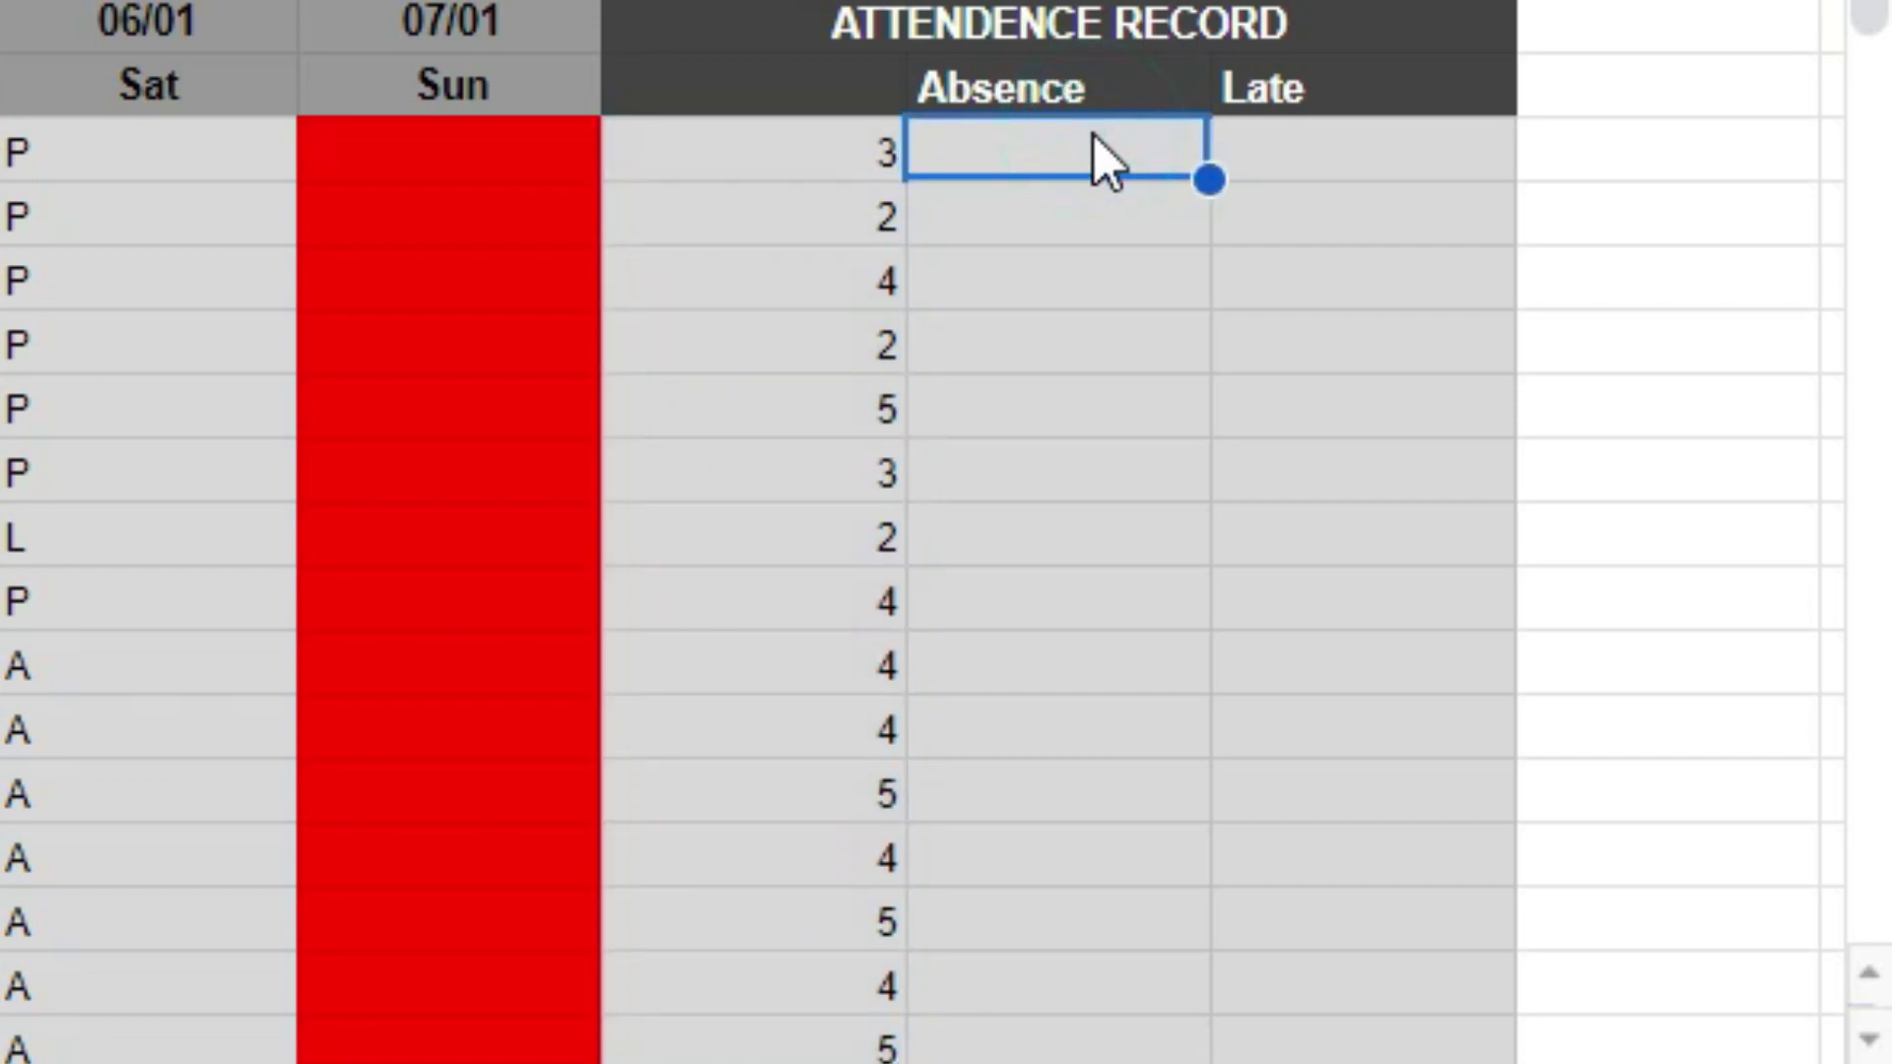
Enter =COUNTIF(C4:H4,"A") in K4 so the first student's Absence total shows 2.
double_click(1094, 135)
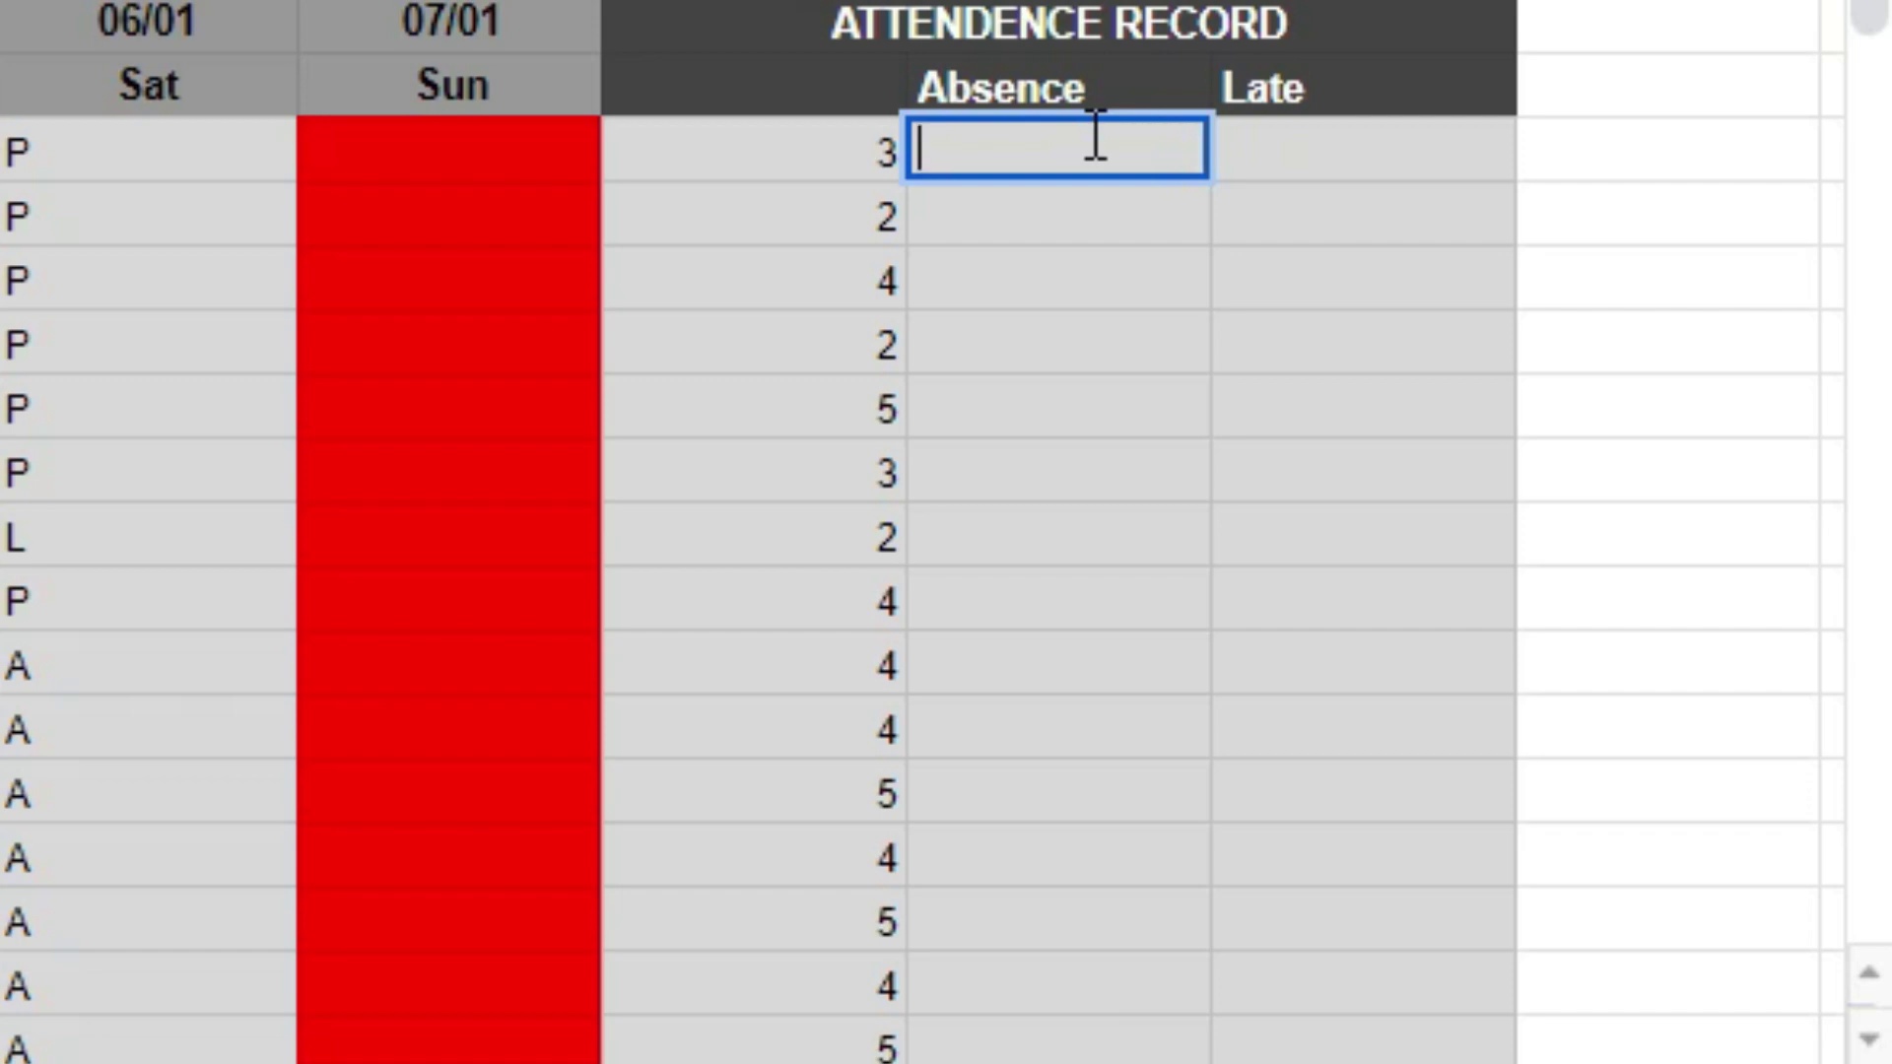
type("=")
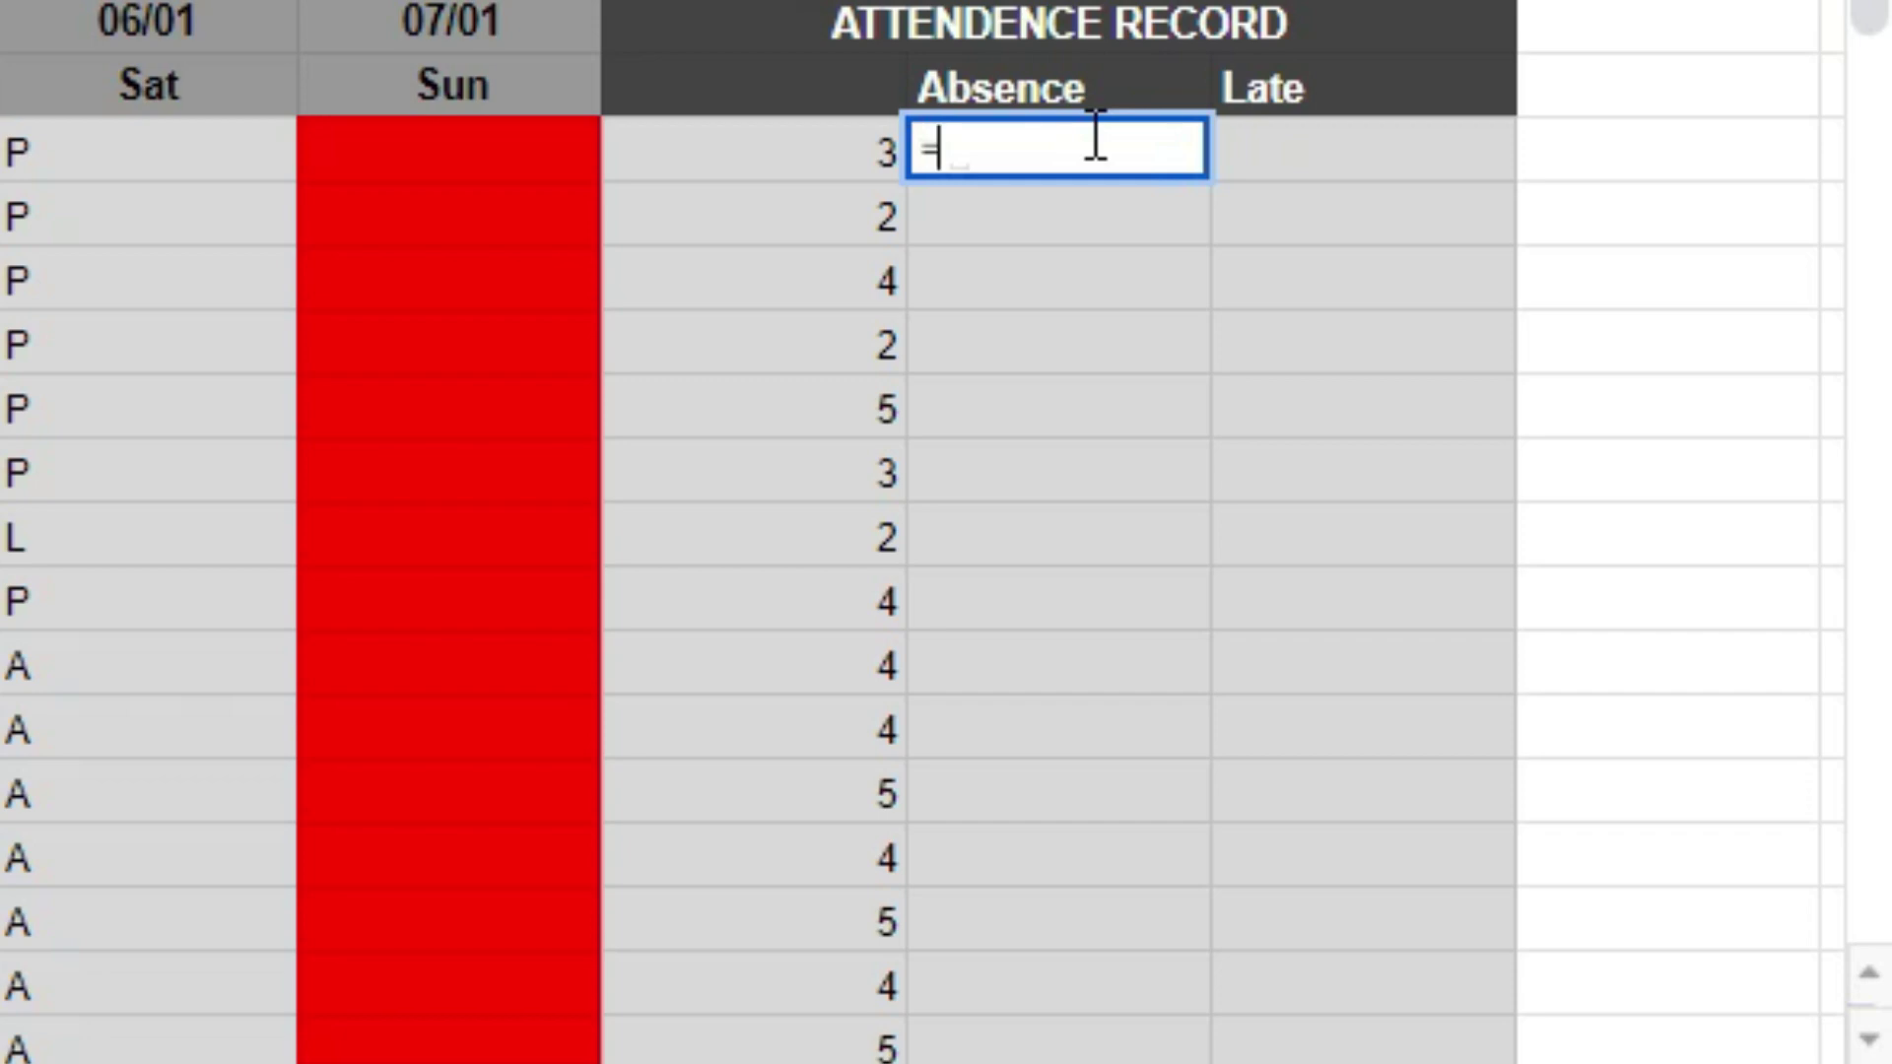
type("COUNTIF(")
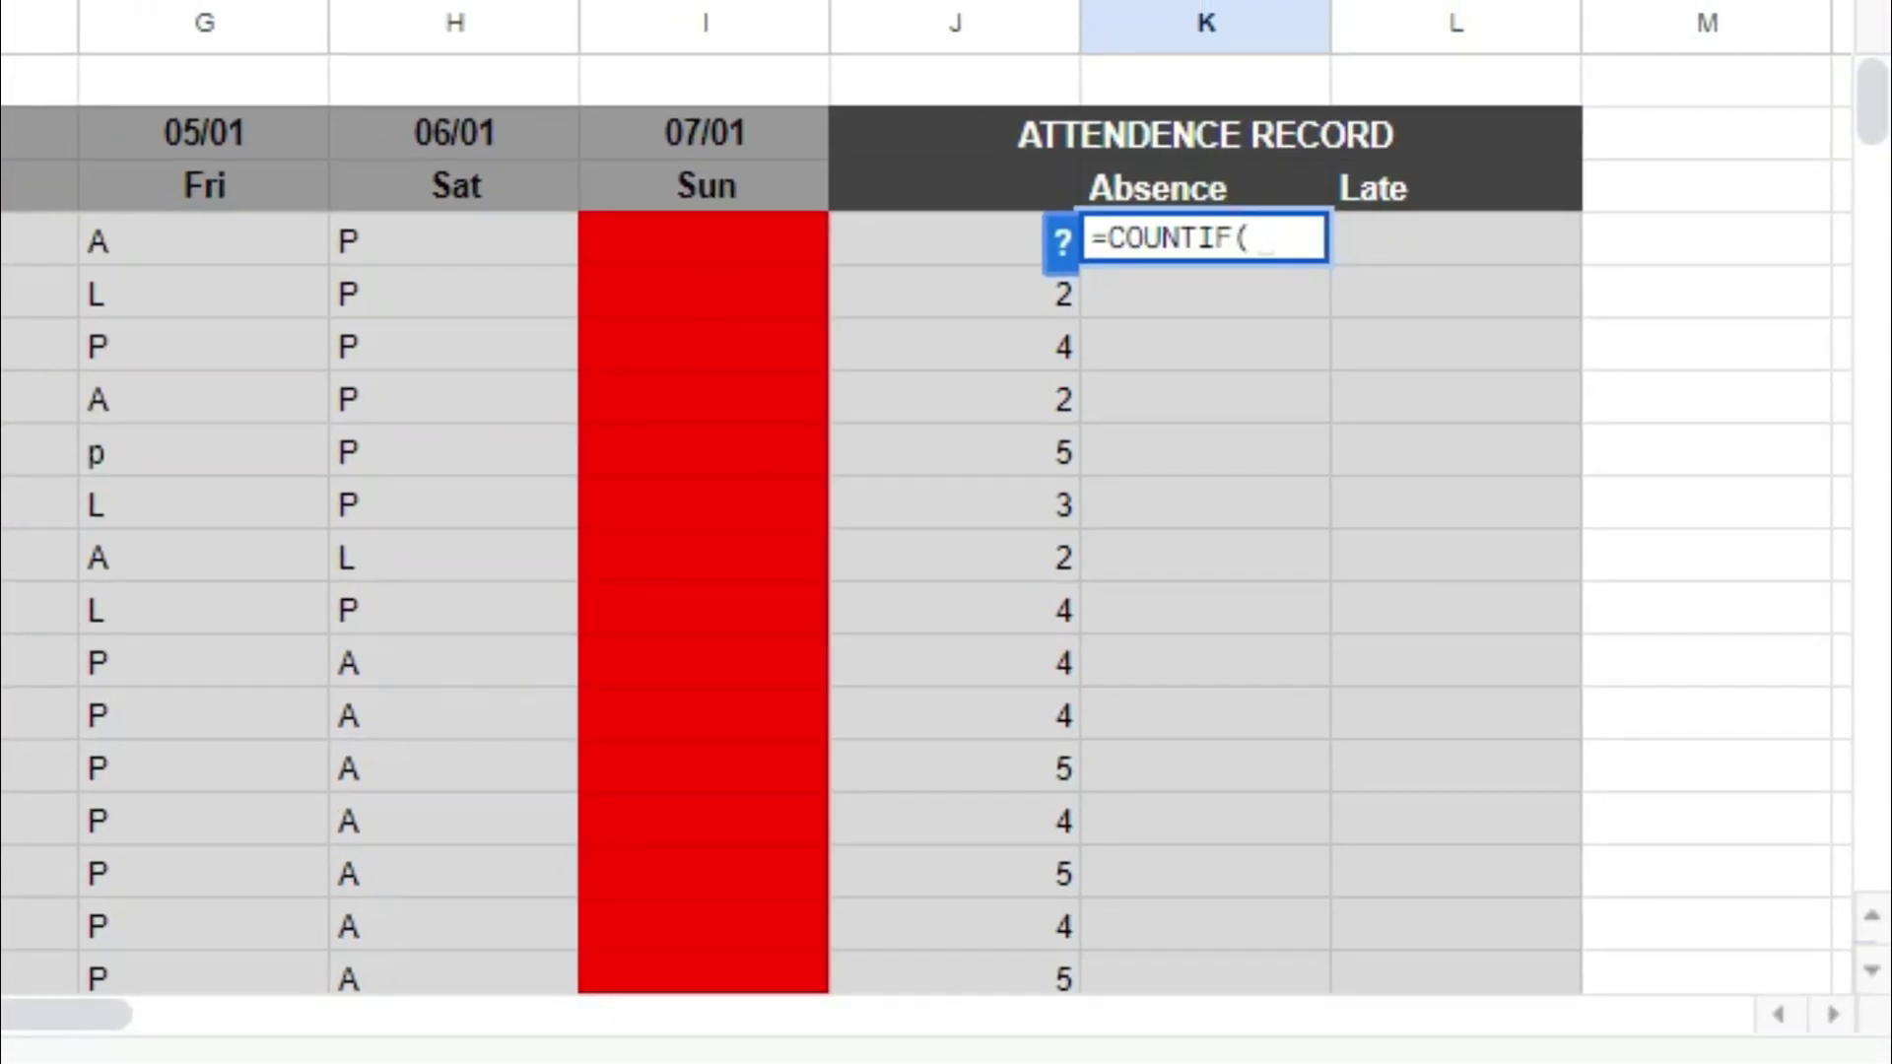
left_click_drag(42, 364, 953, 370)
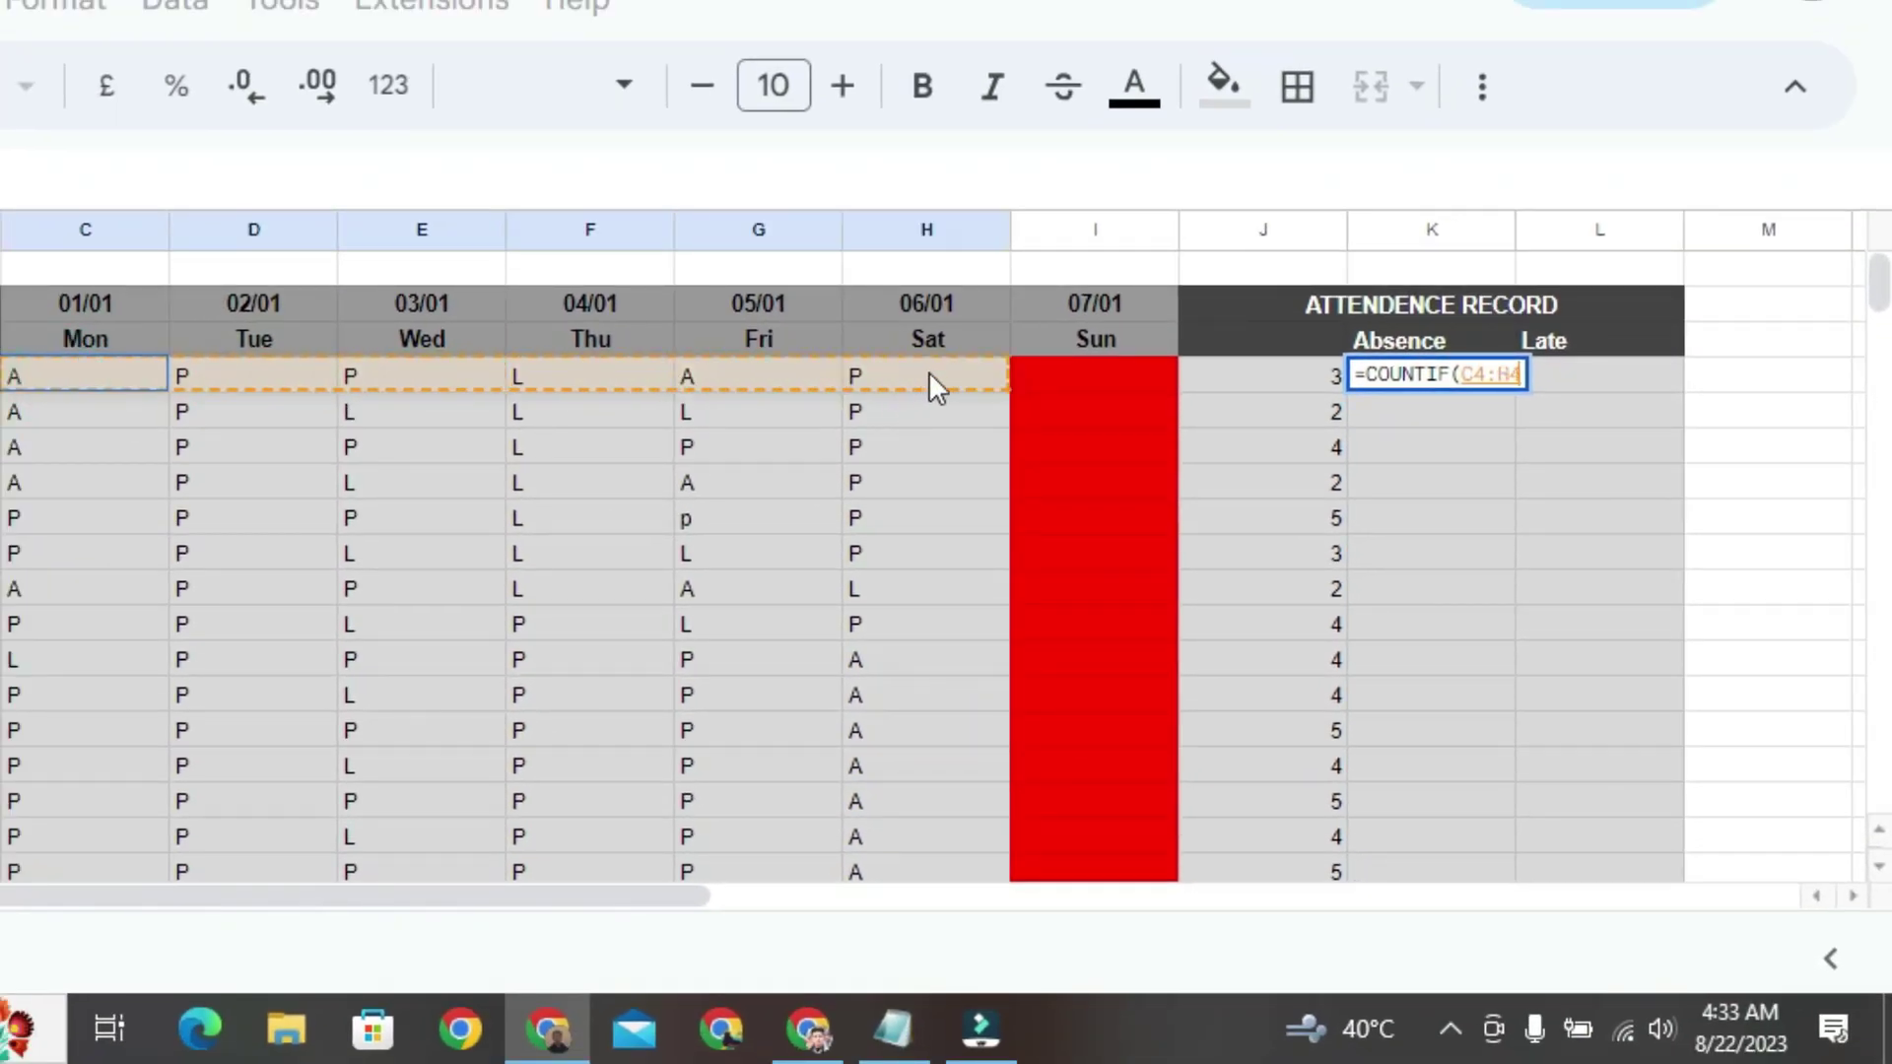
type(",")
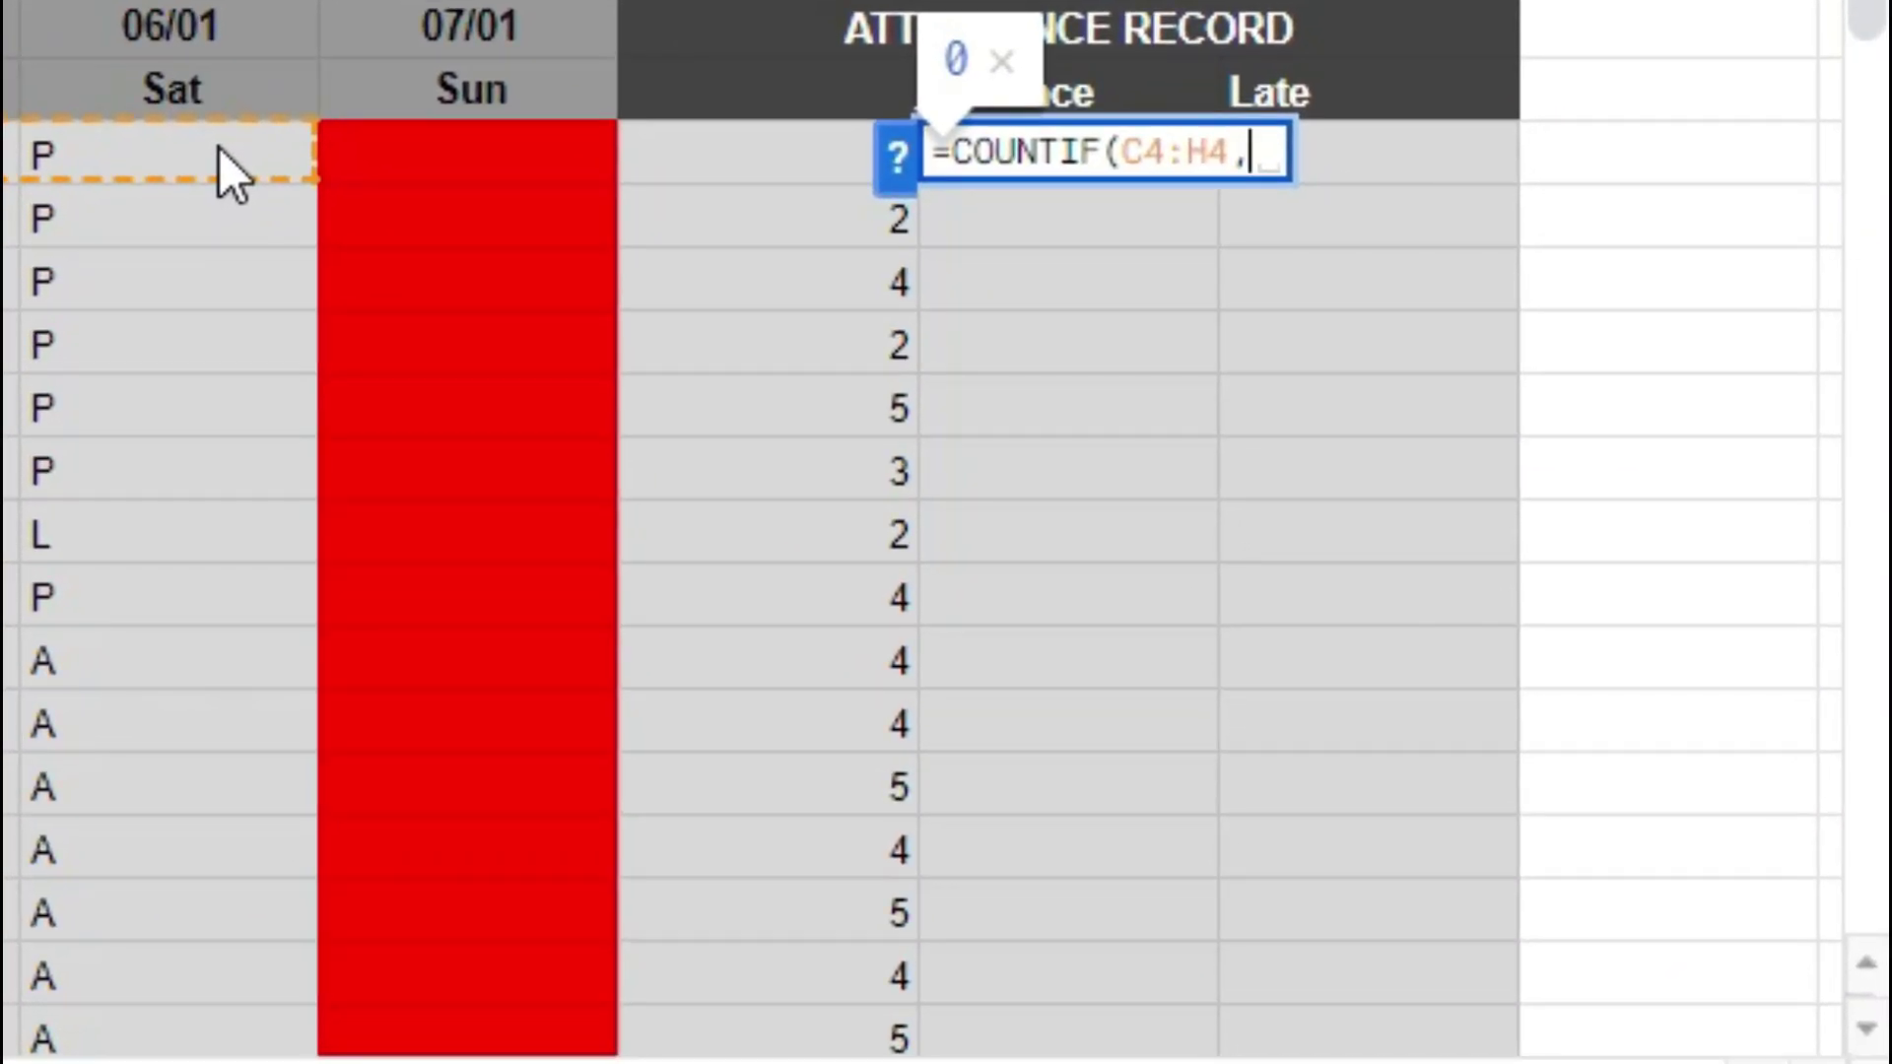
type("\"A")
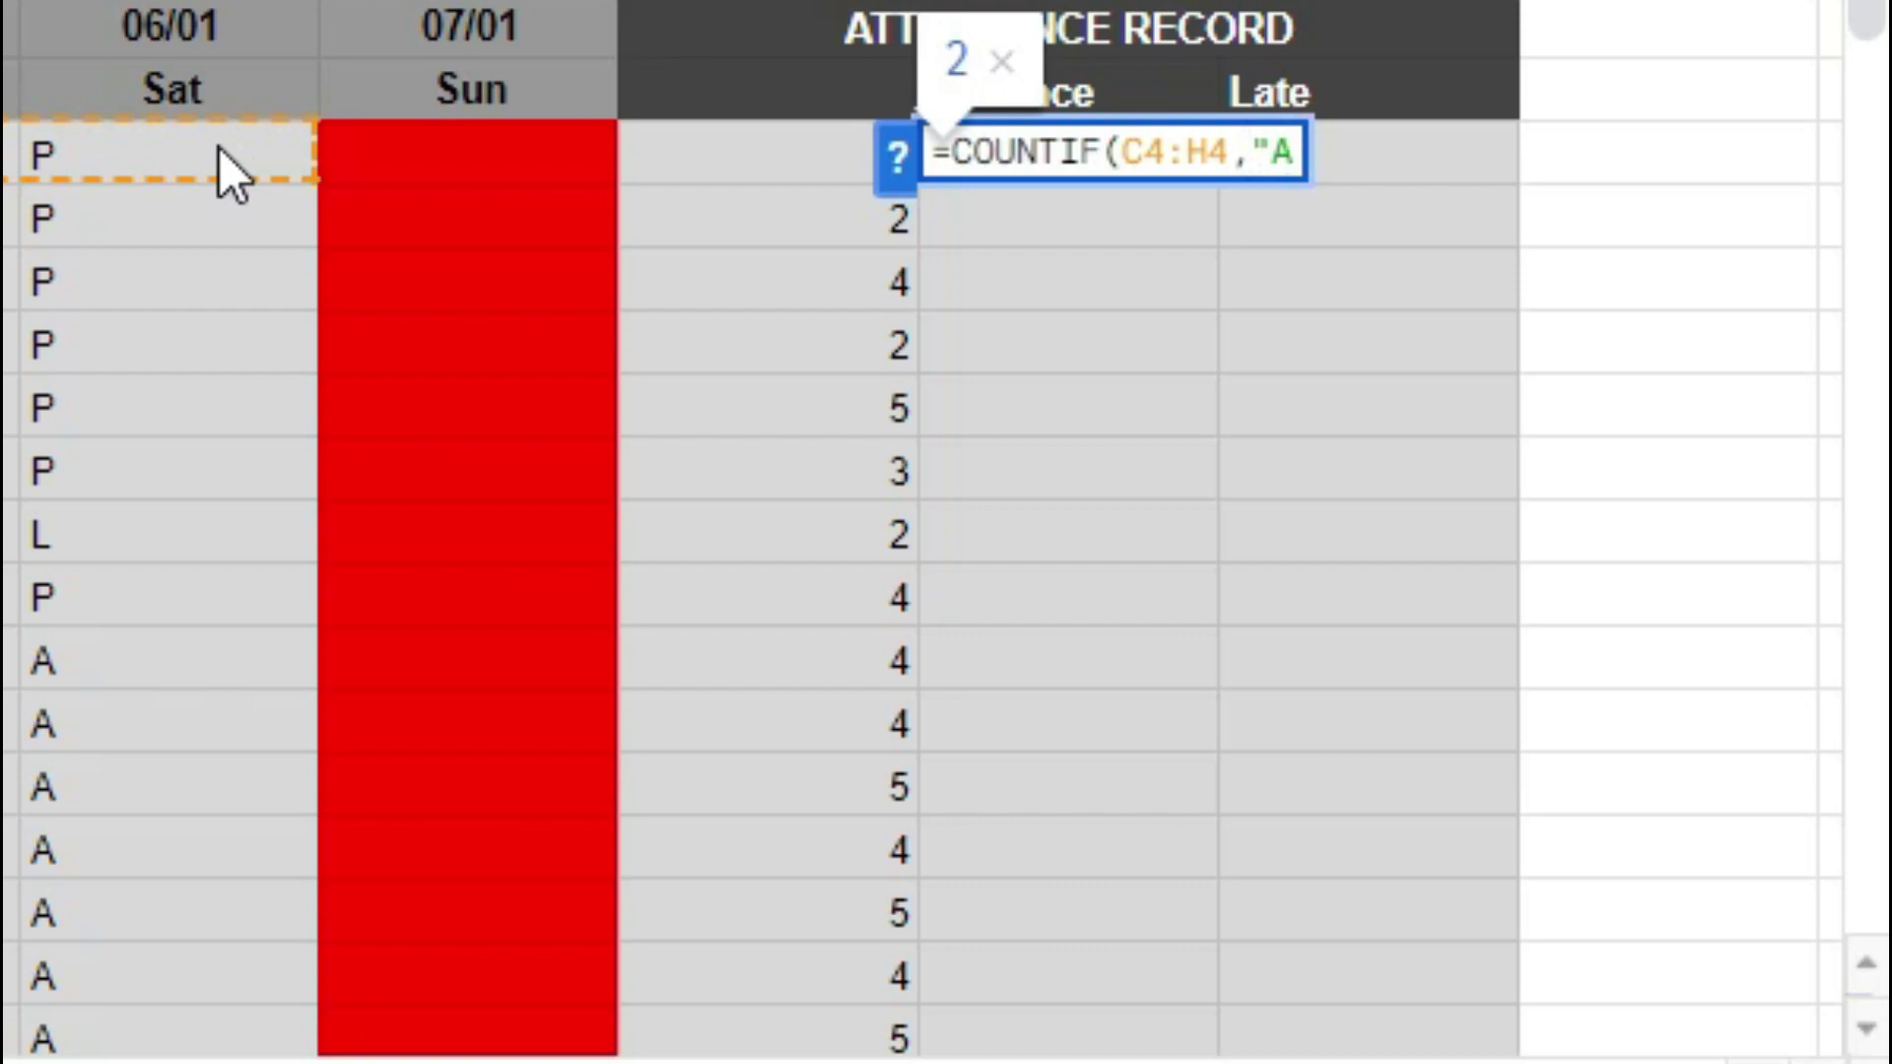
type("\")")
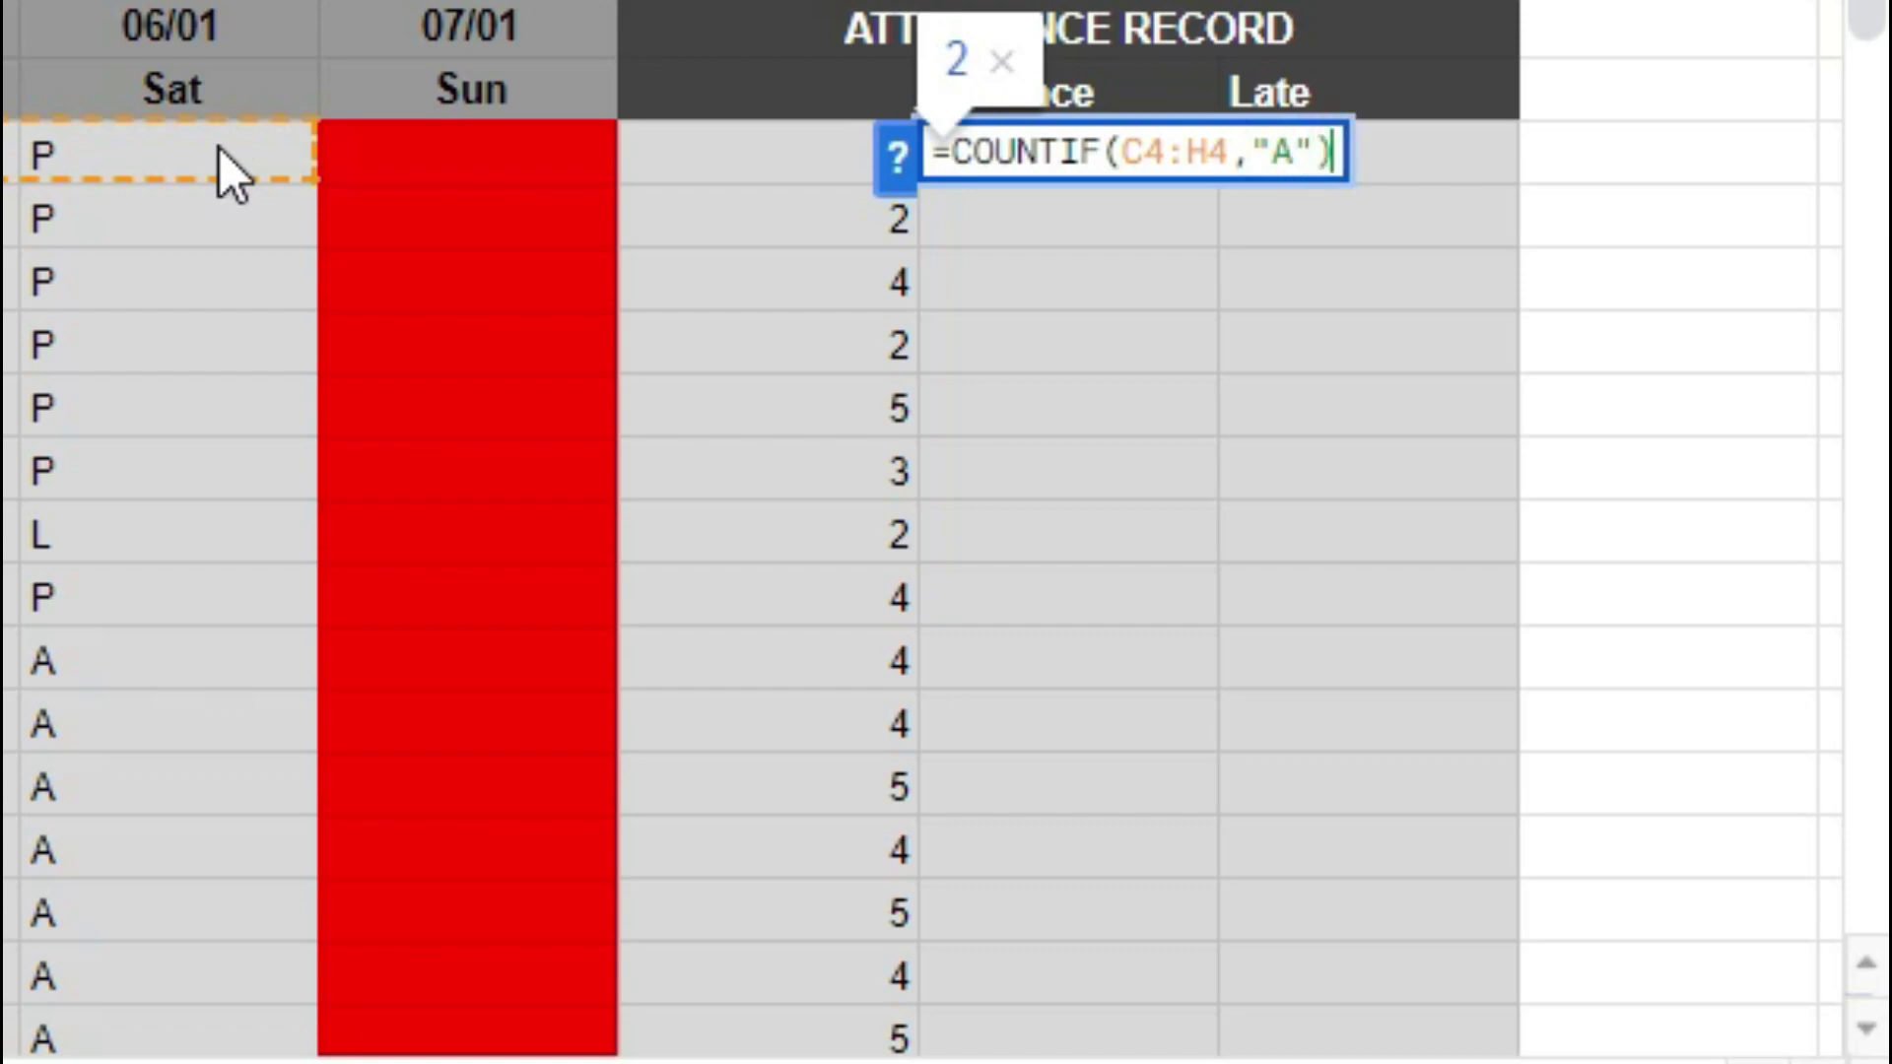
key("Return")
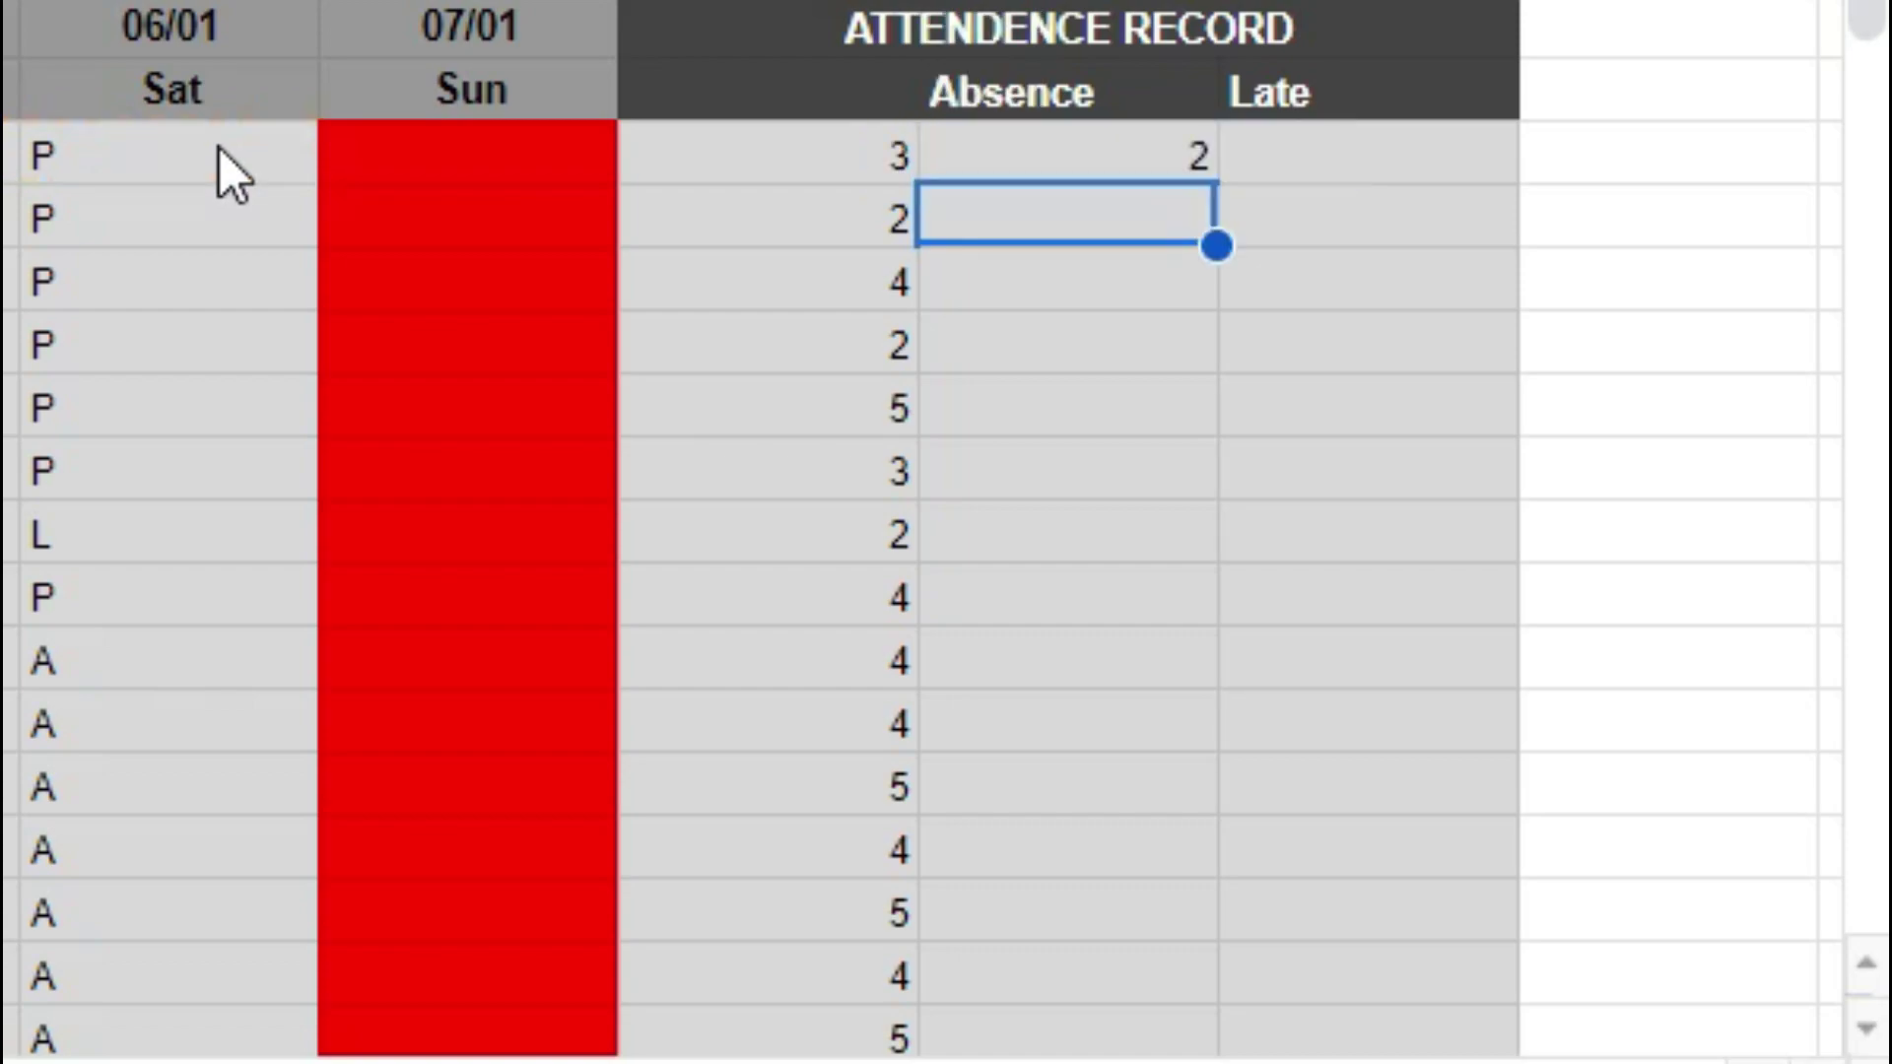
Fill the K4 Absence formula down to K18, giving counts like 2, 1, 1, 2, 0.
left_click(1062, 114)
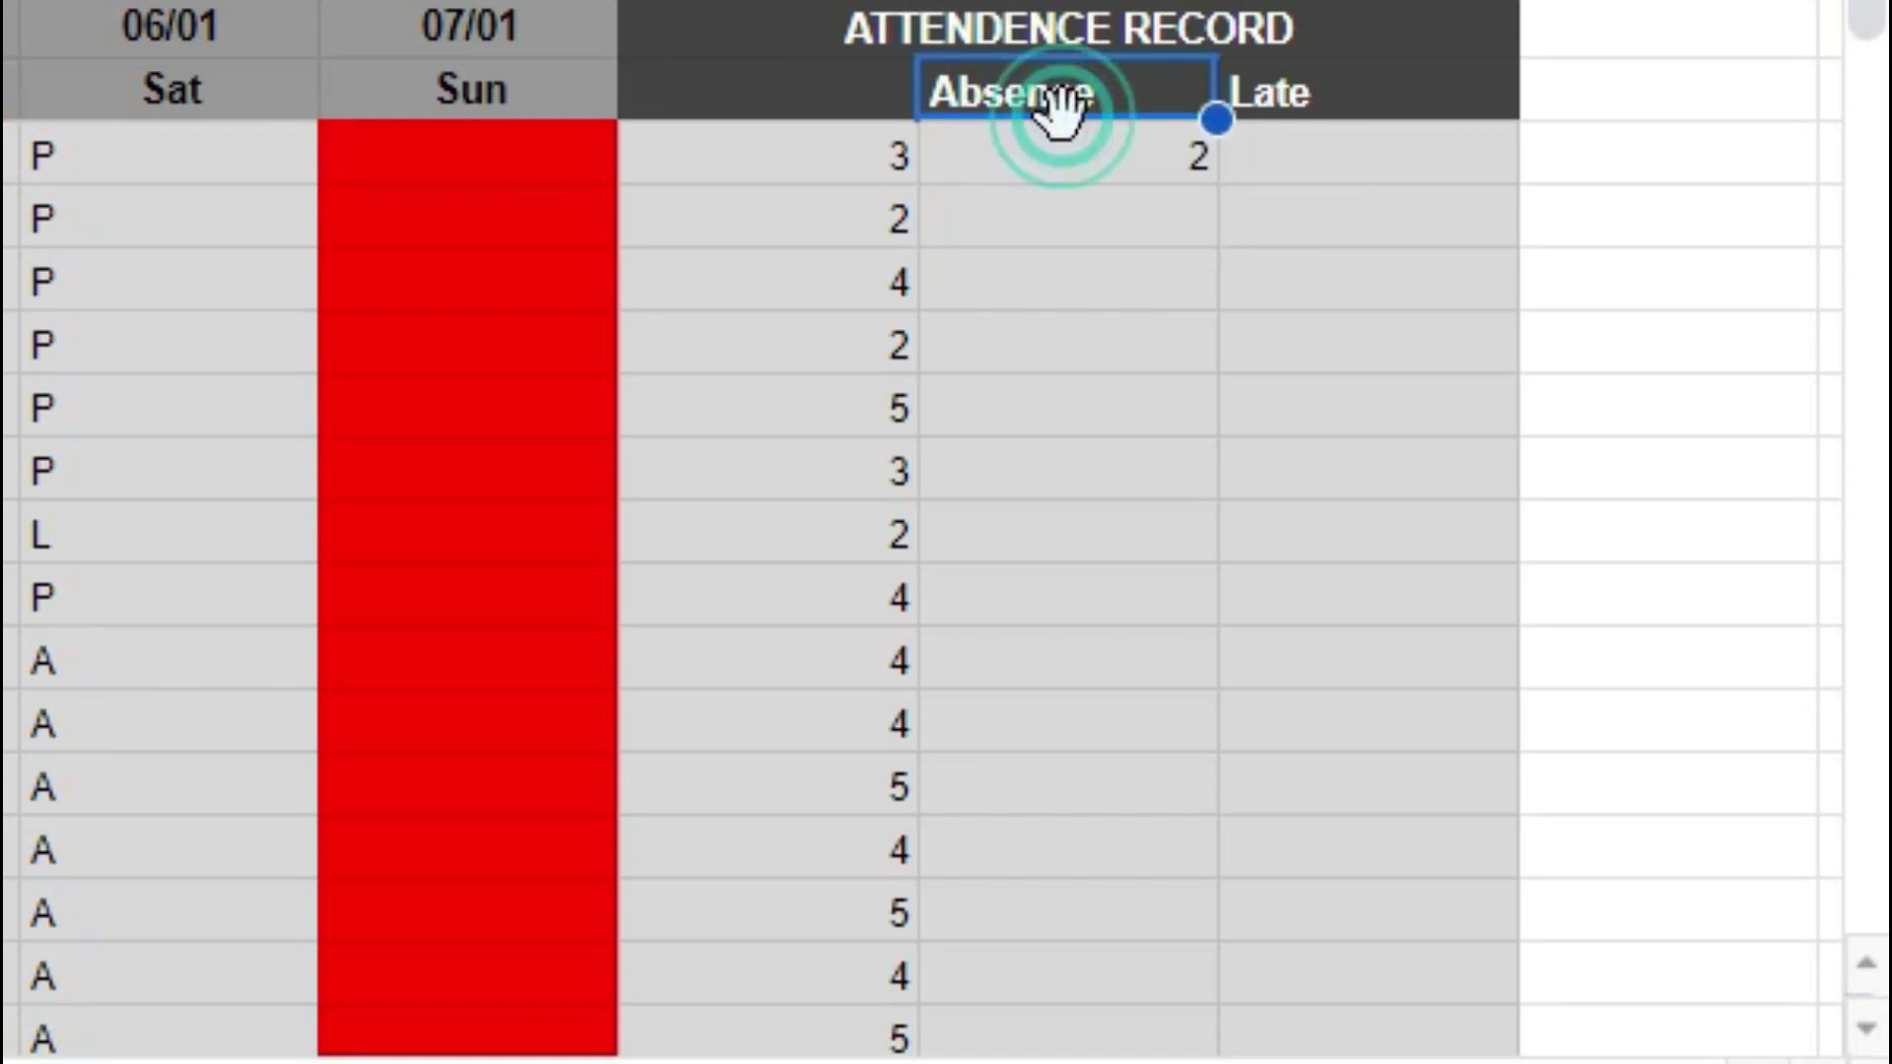
left_click(1090, 168)
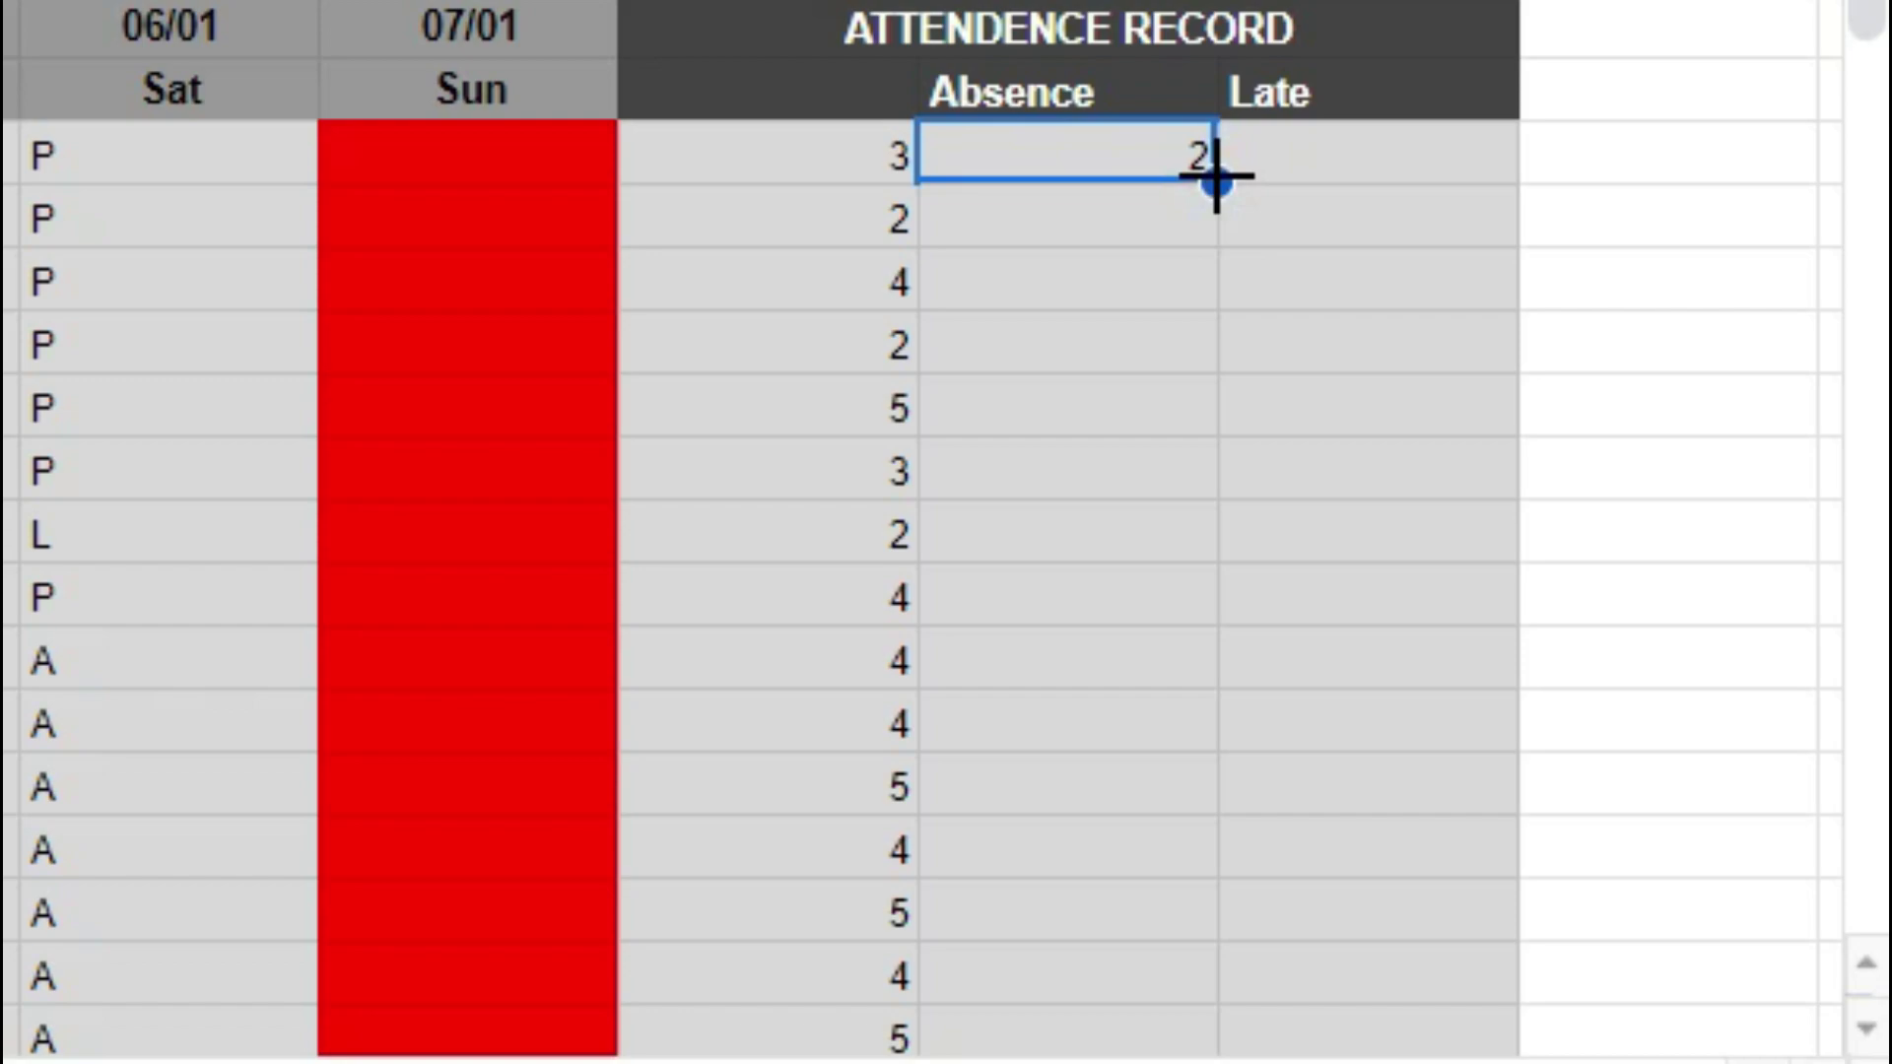
left_click_drag(1217, 178, 1204, 1056)
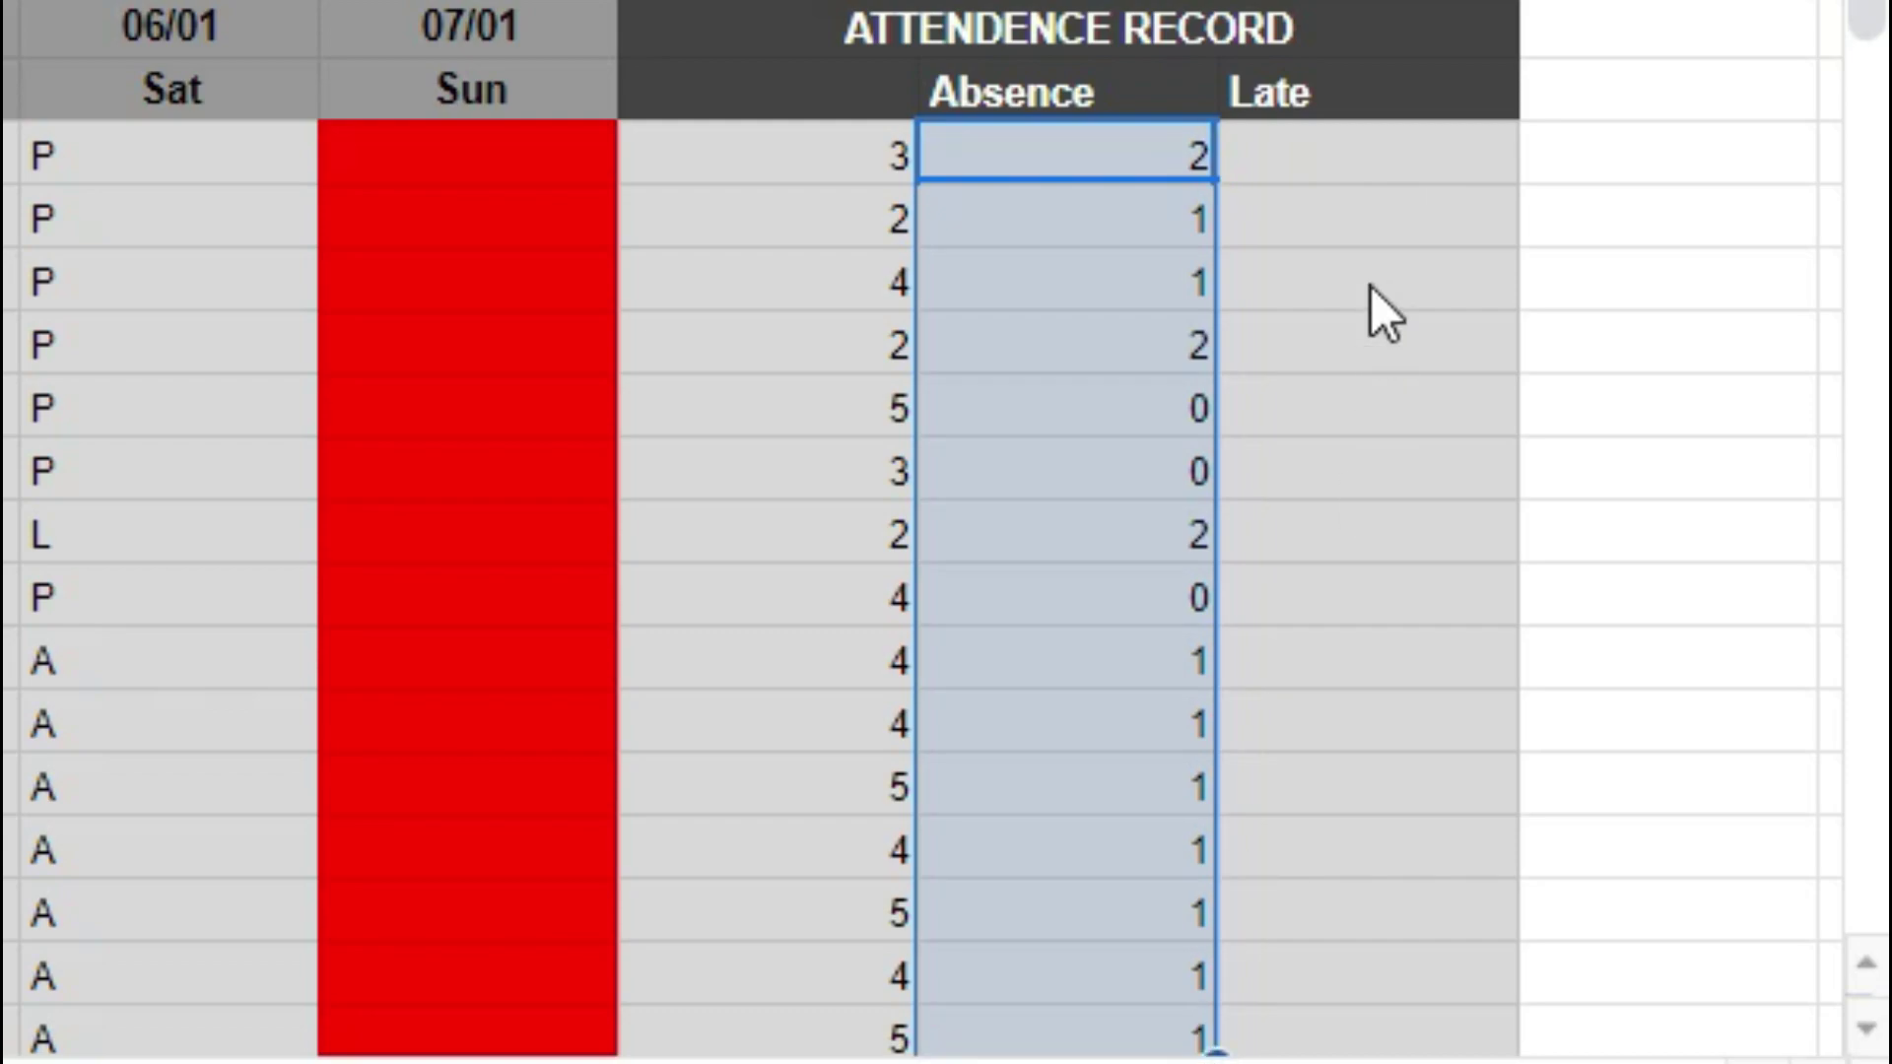
Enter =COUNTIF(C4:H4,"L") in L4 so the first student's Late total shows 1.
double_click(1378, 151)
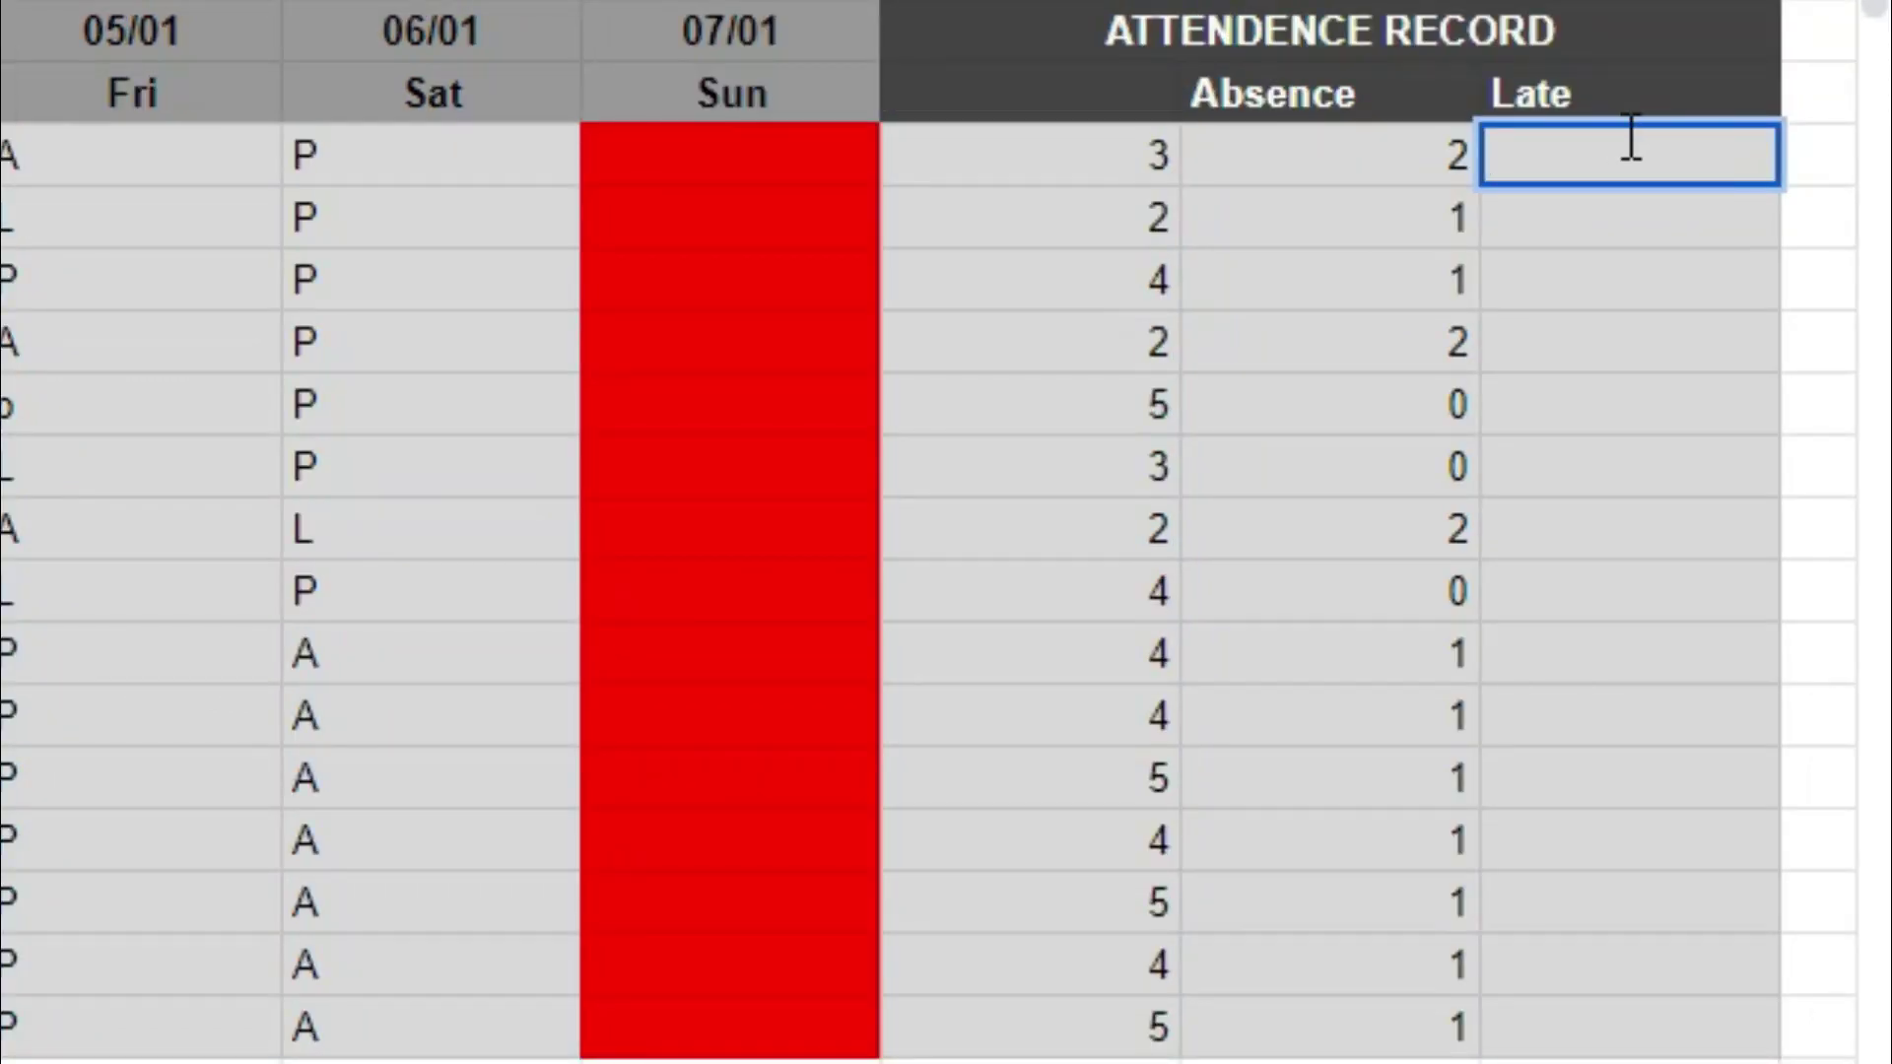
type("=")
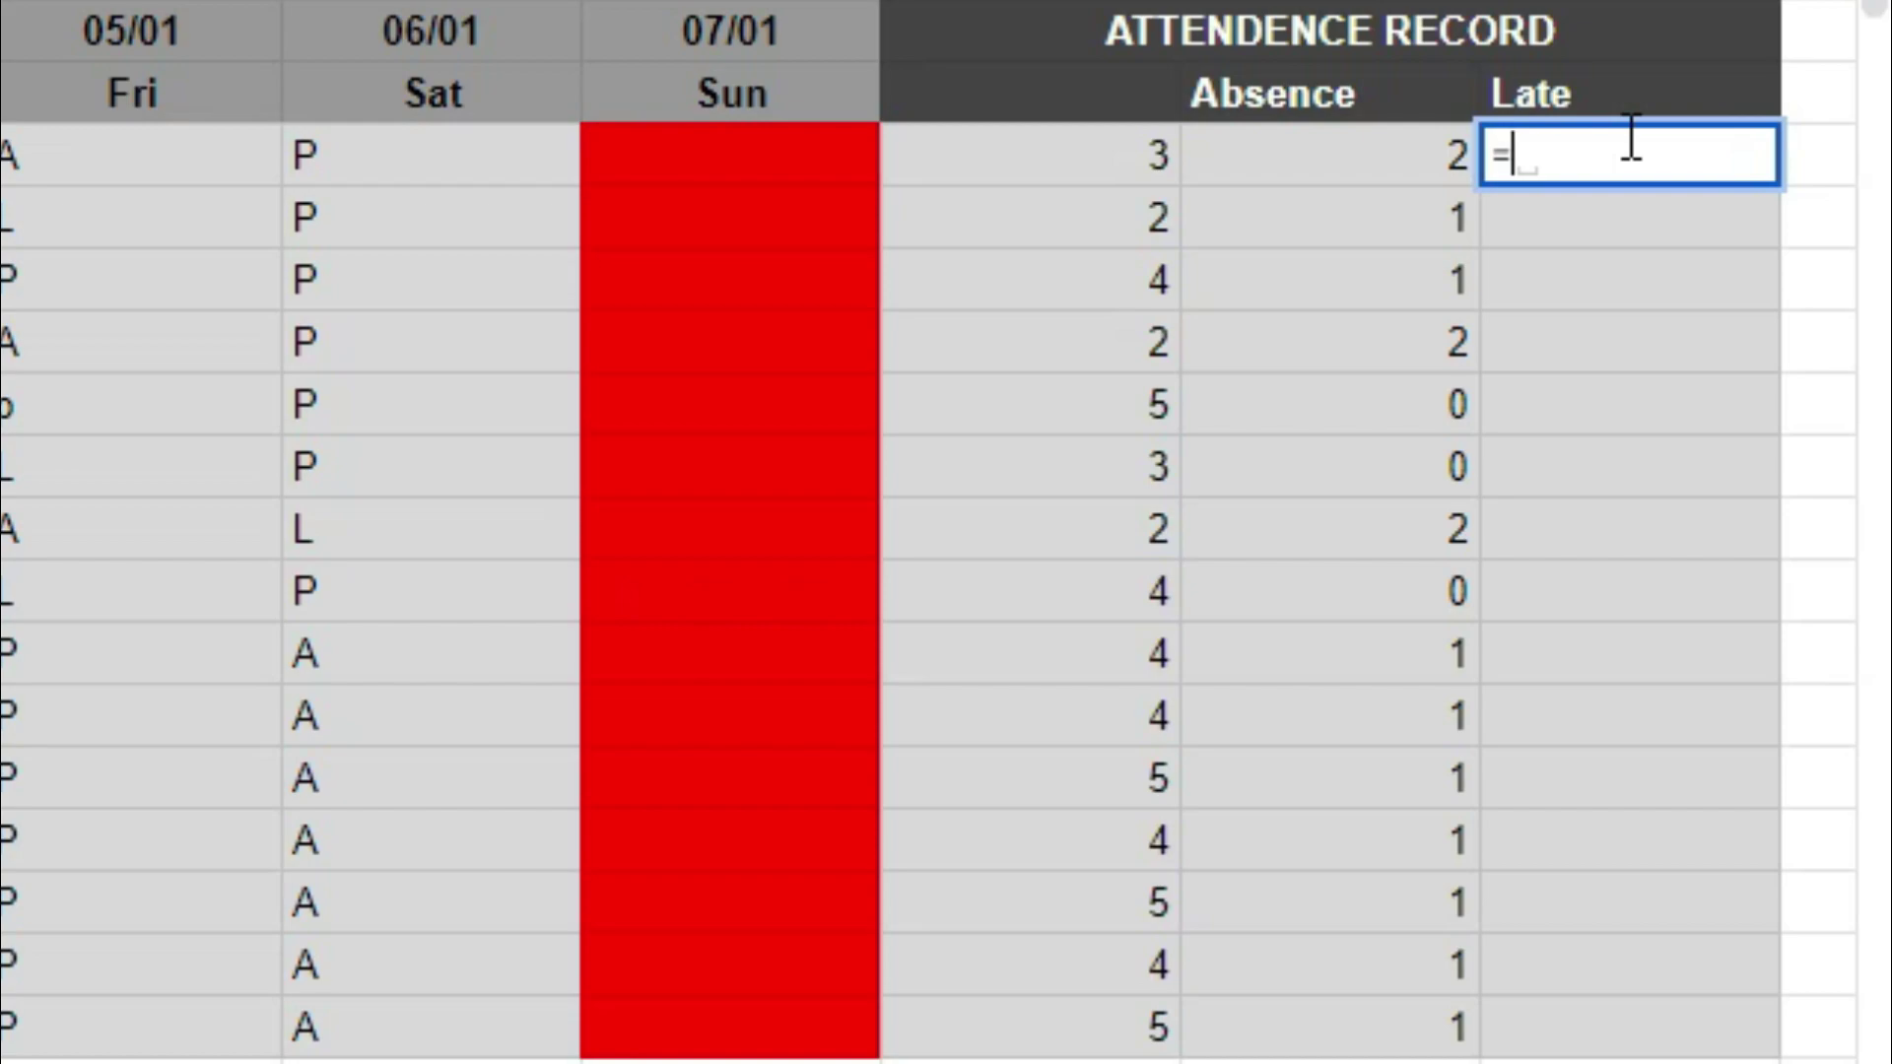
type("COUNTIF")
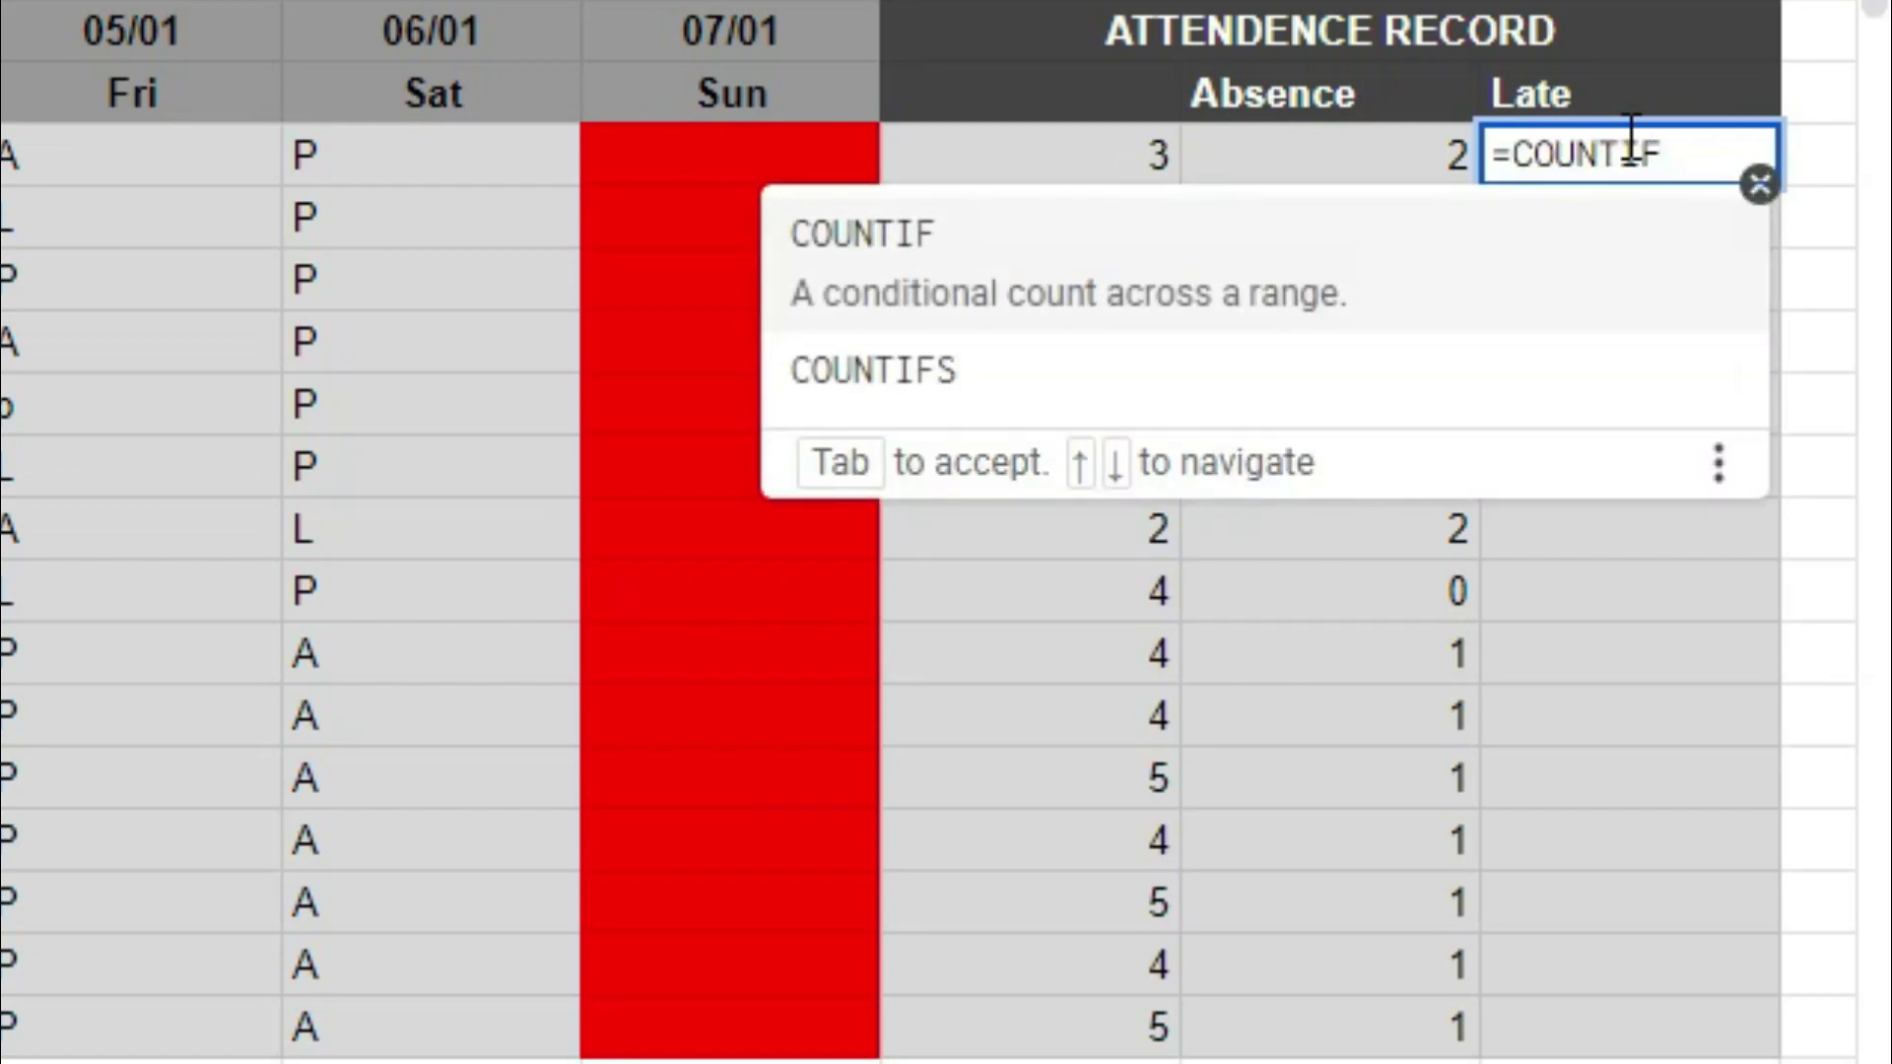
type("(")
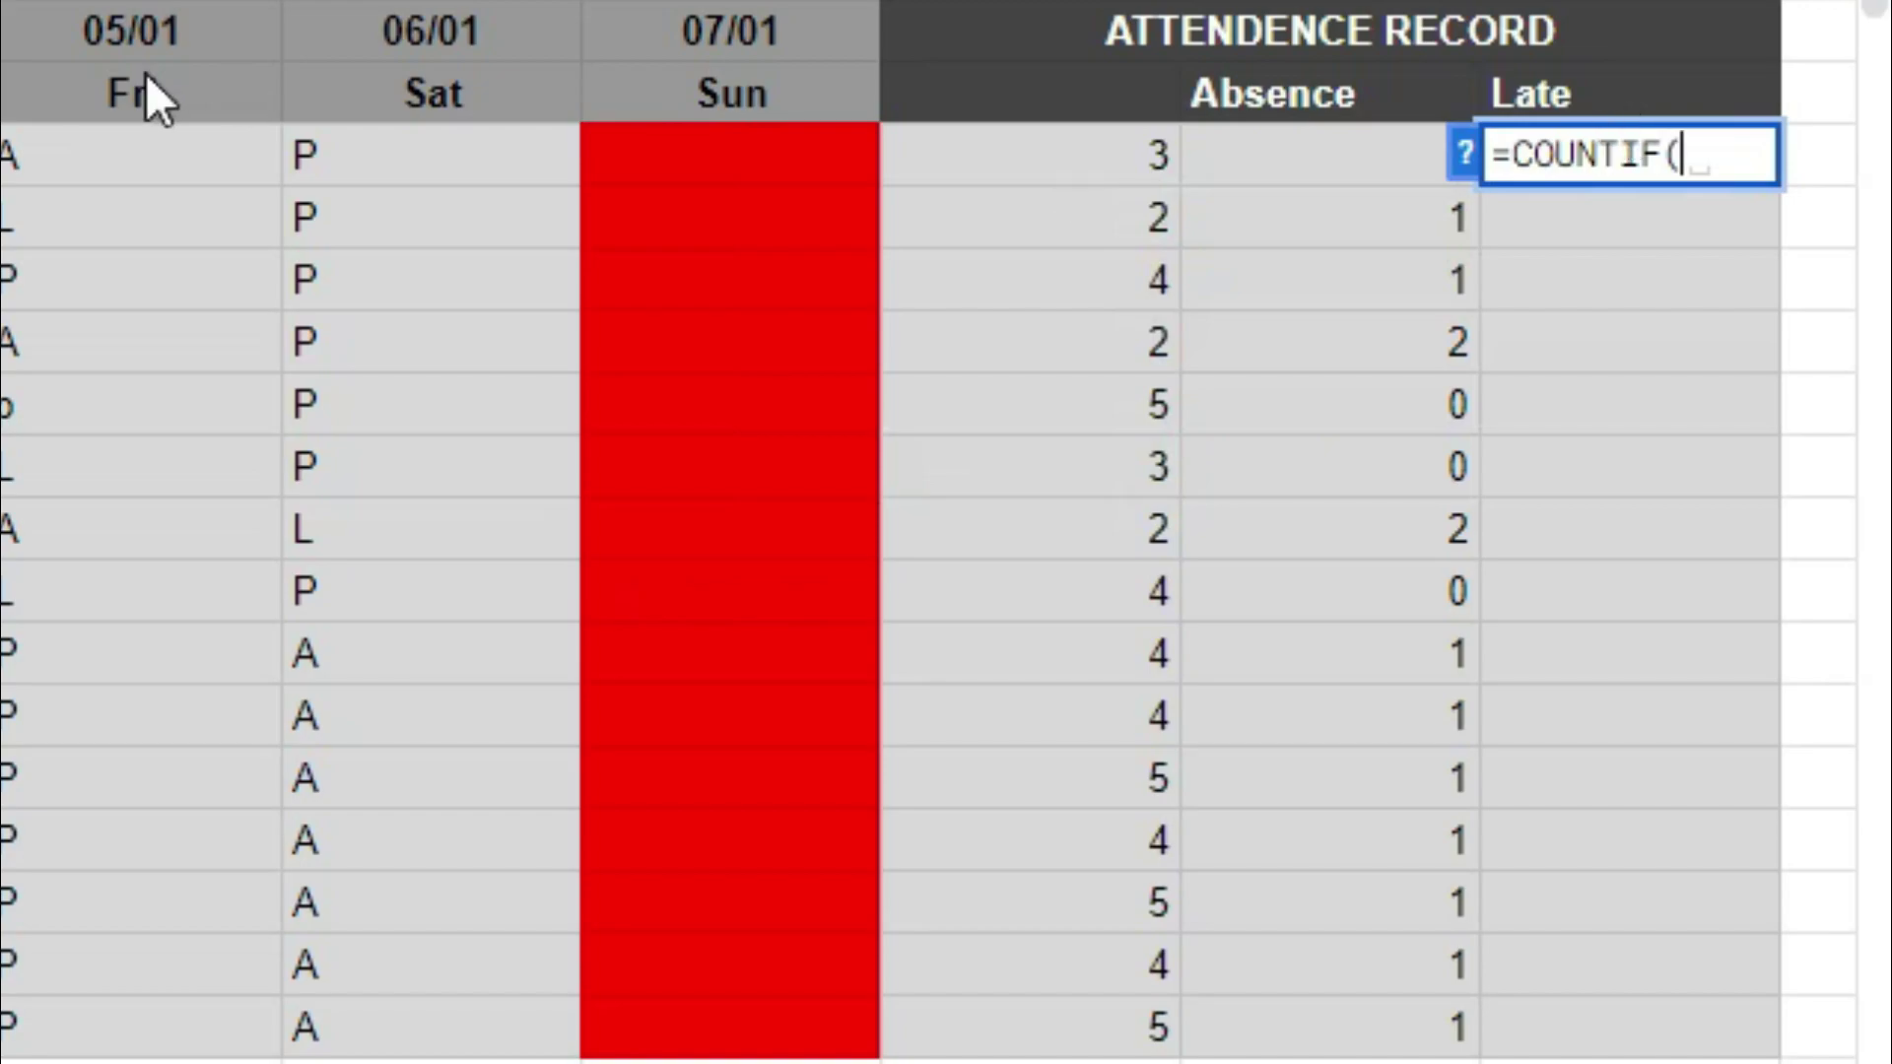
left_click_drag(0, 155, 403, 132)
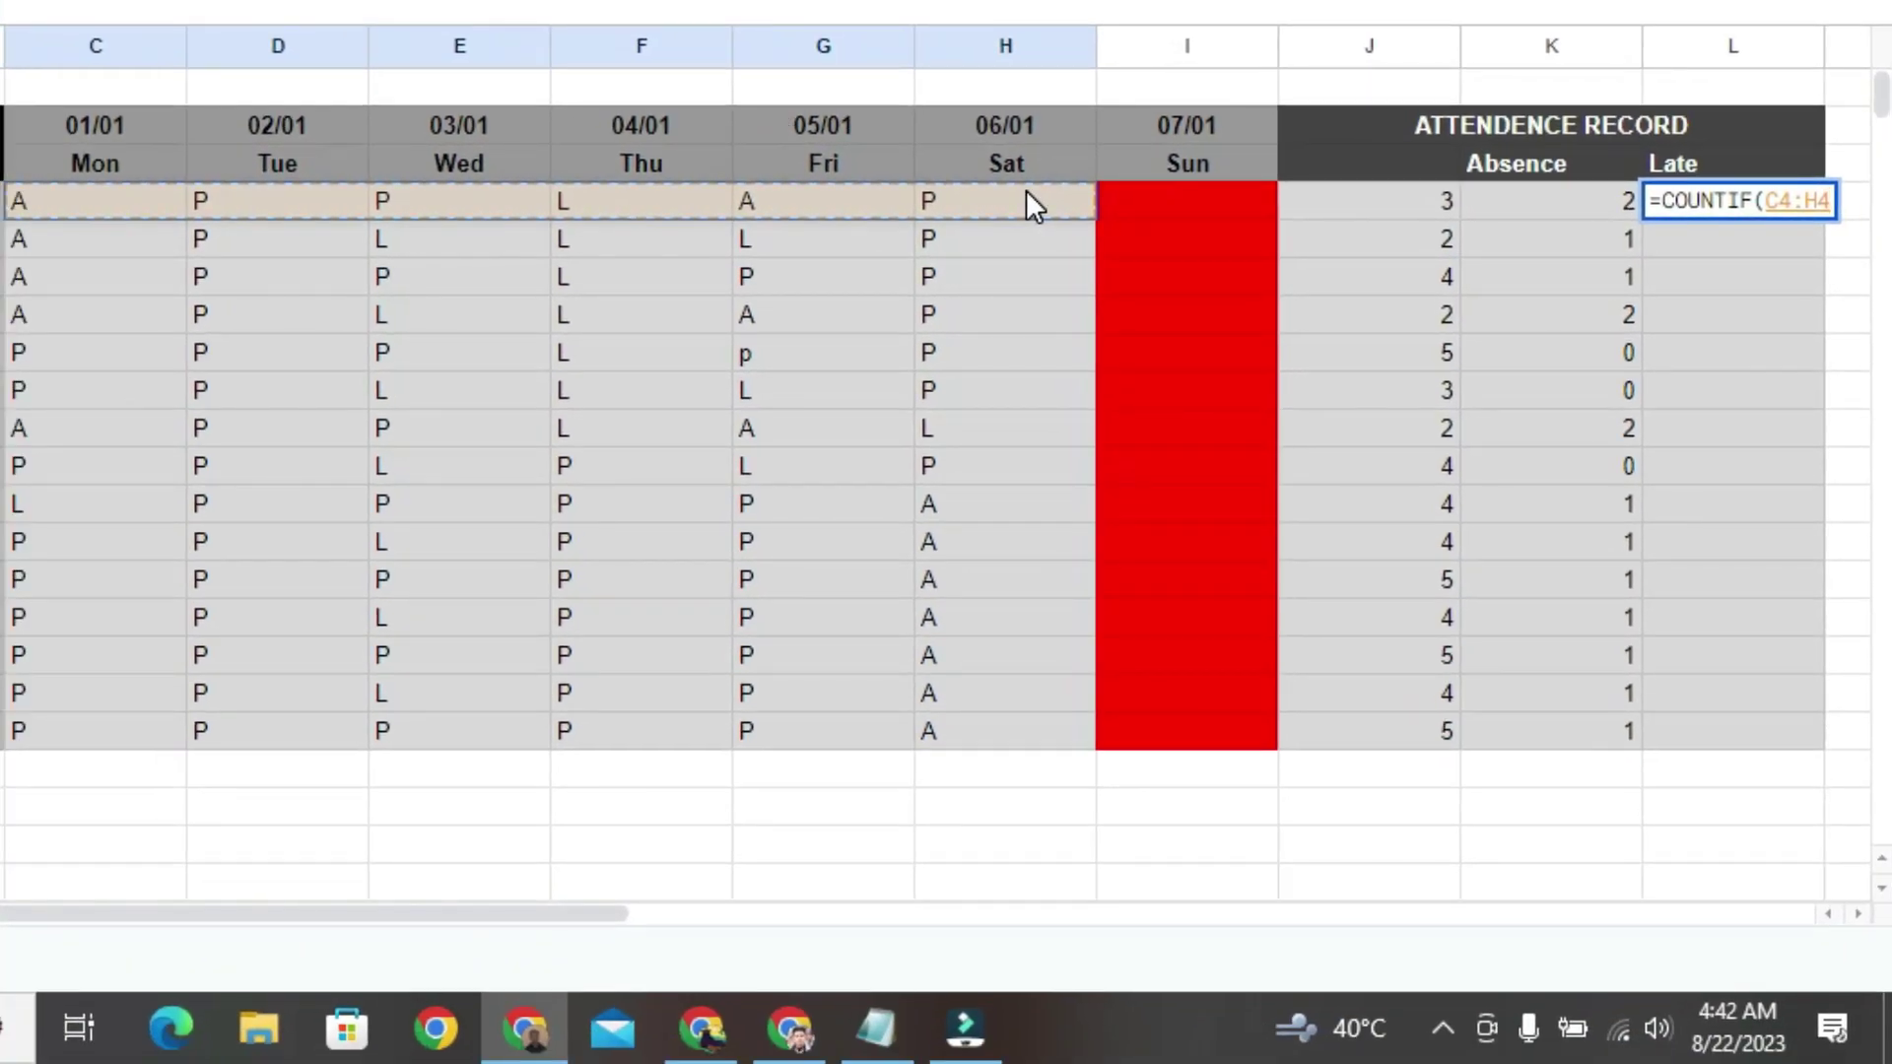
type(",")
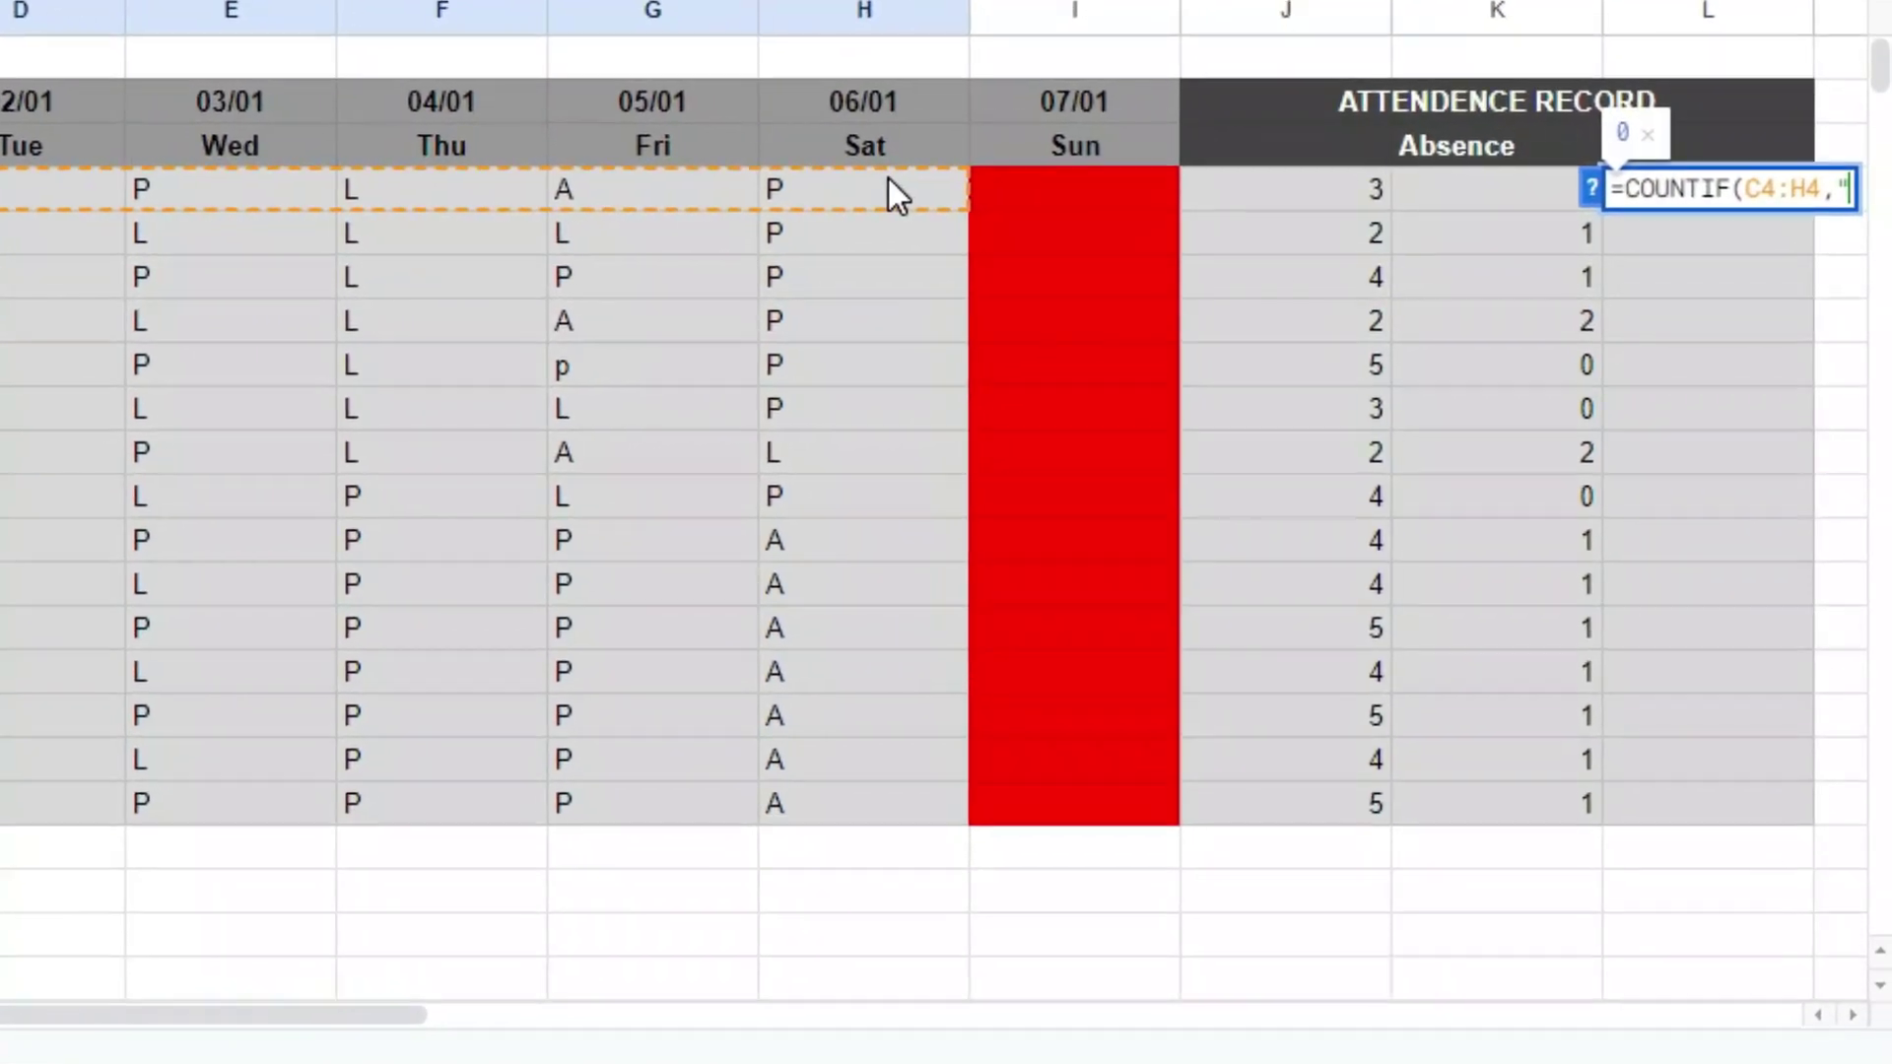
type("\"L\")")
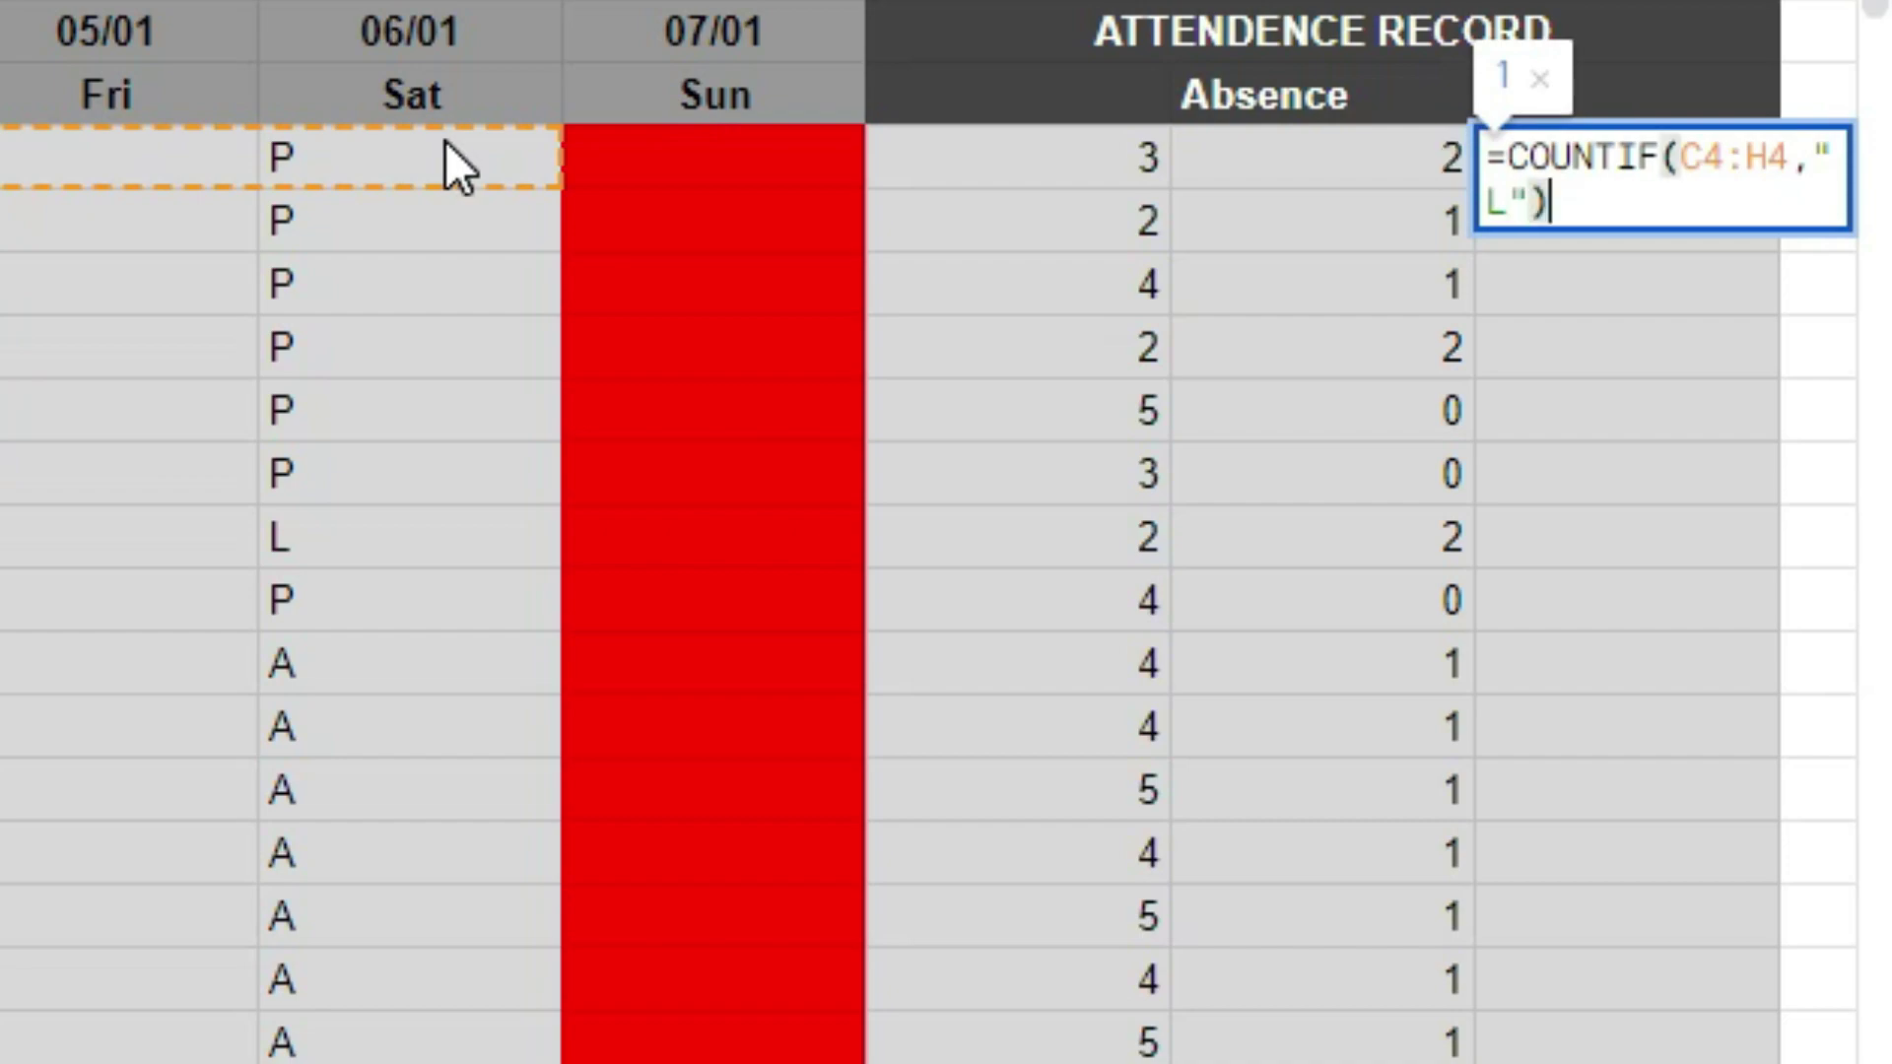
key("Return")
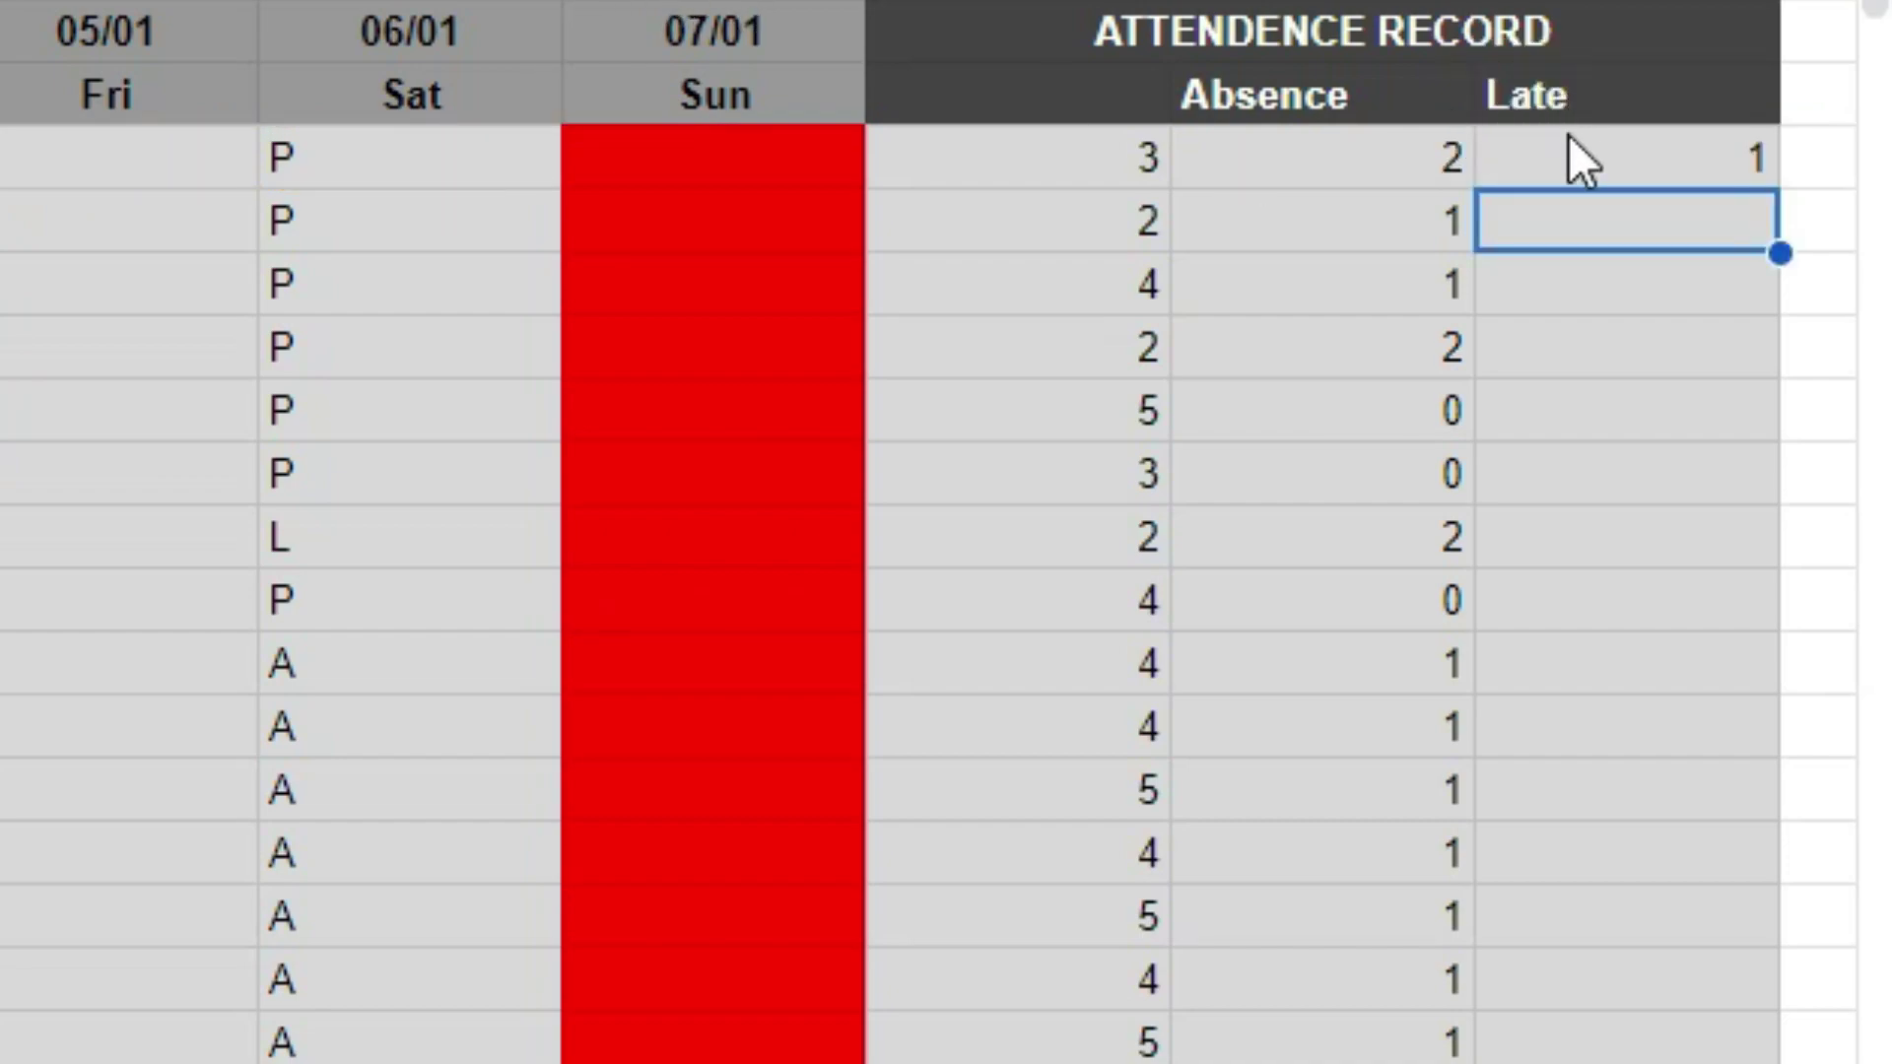
Fill the L4 Late formula down to L18, giving counts like 1, 3, 1, 2, 1.
left_click(1608, 153)
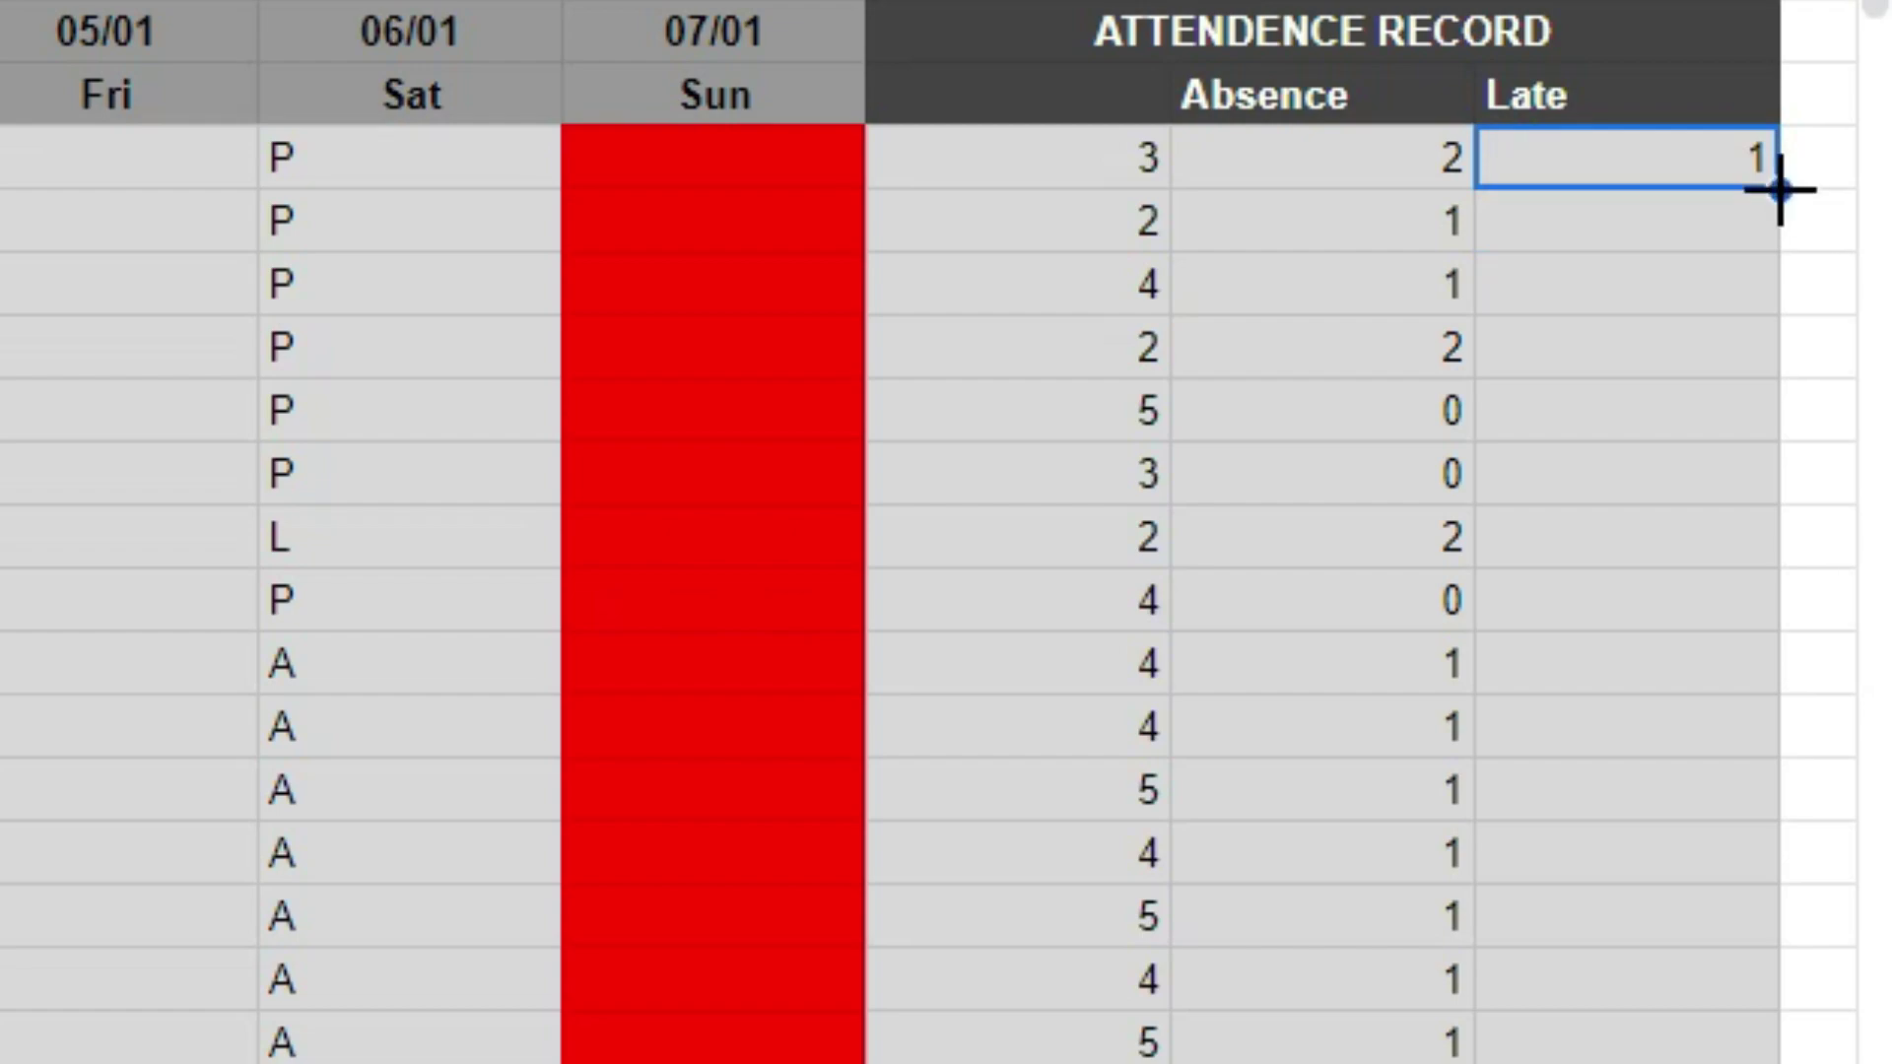
left_click_drag(1779, 191, 1774, 1052)
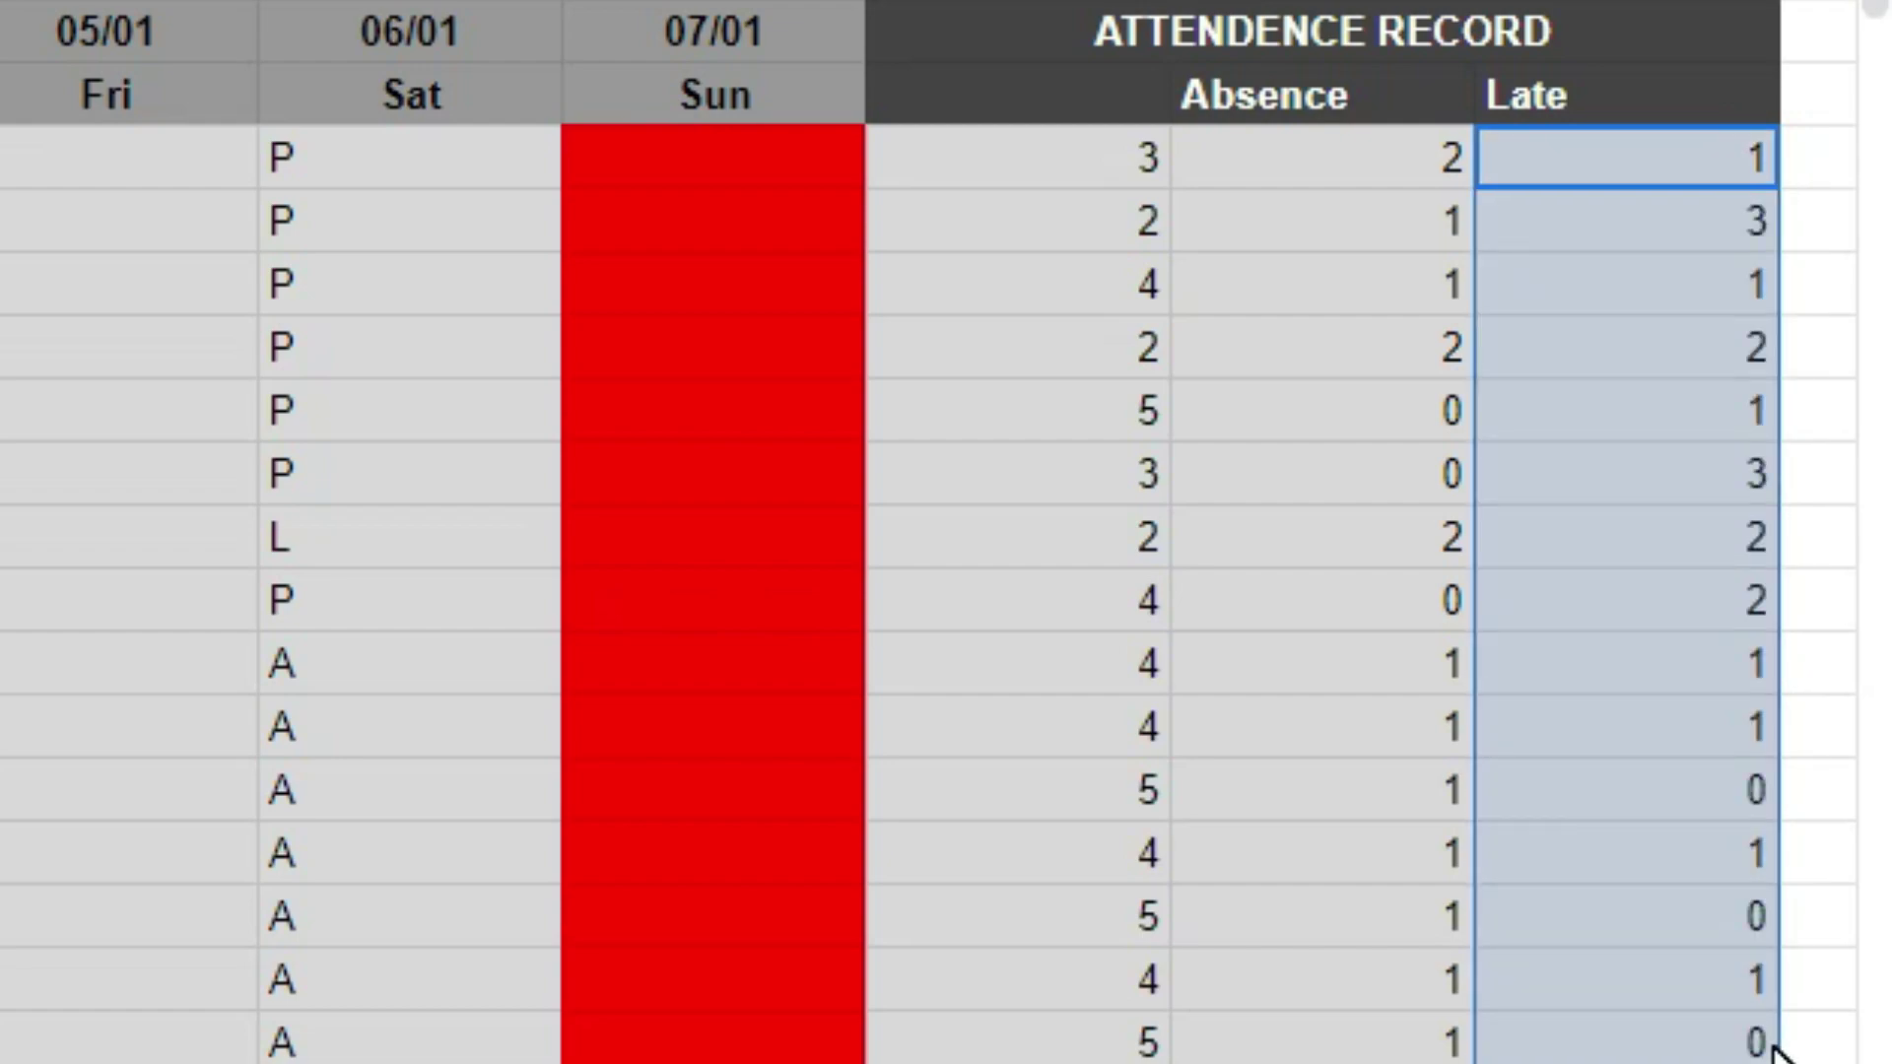